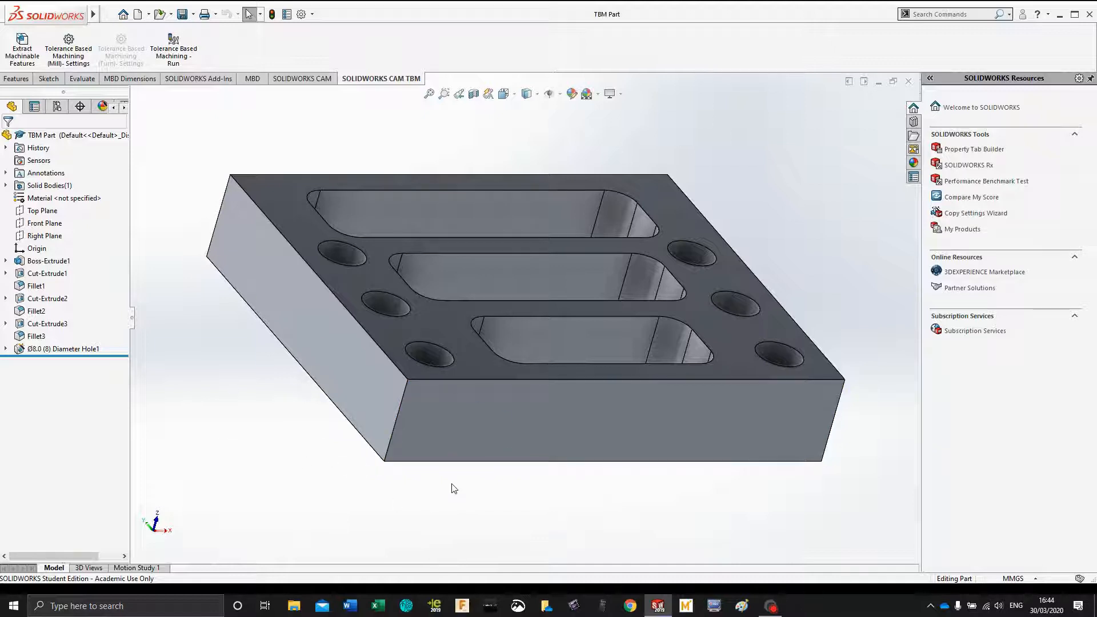
Switch to the MBD dimensioning commands and display the part's DimXpert scheme.
left_click(118, 80)
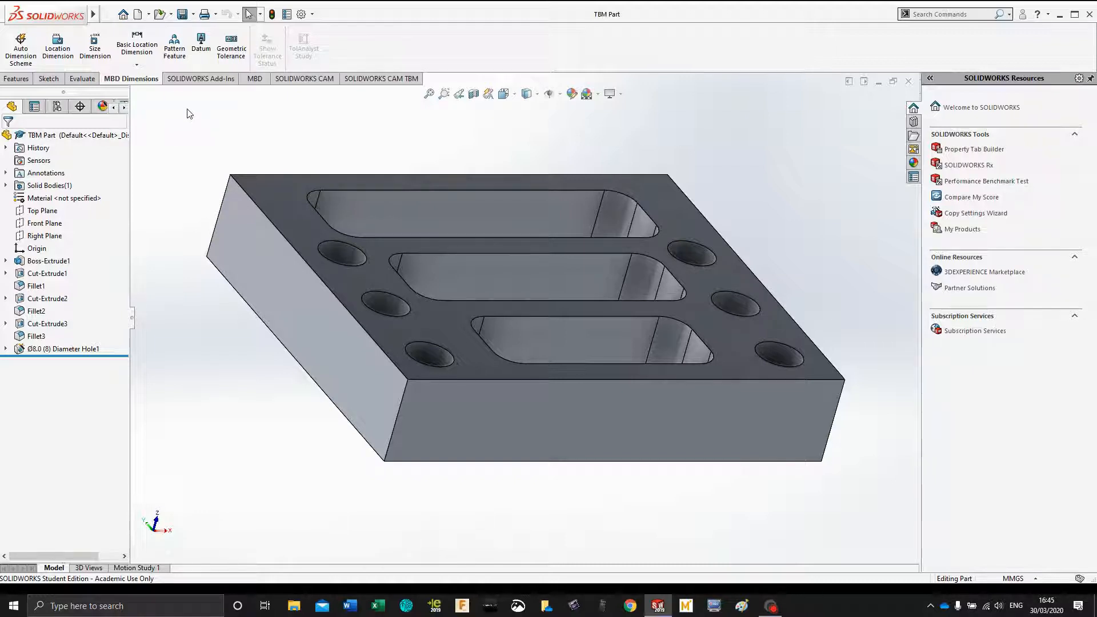
left_click(81, 107)
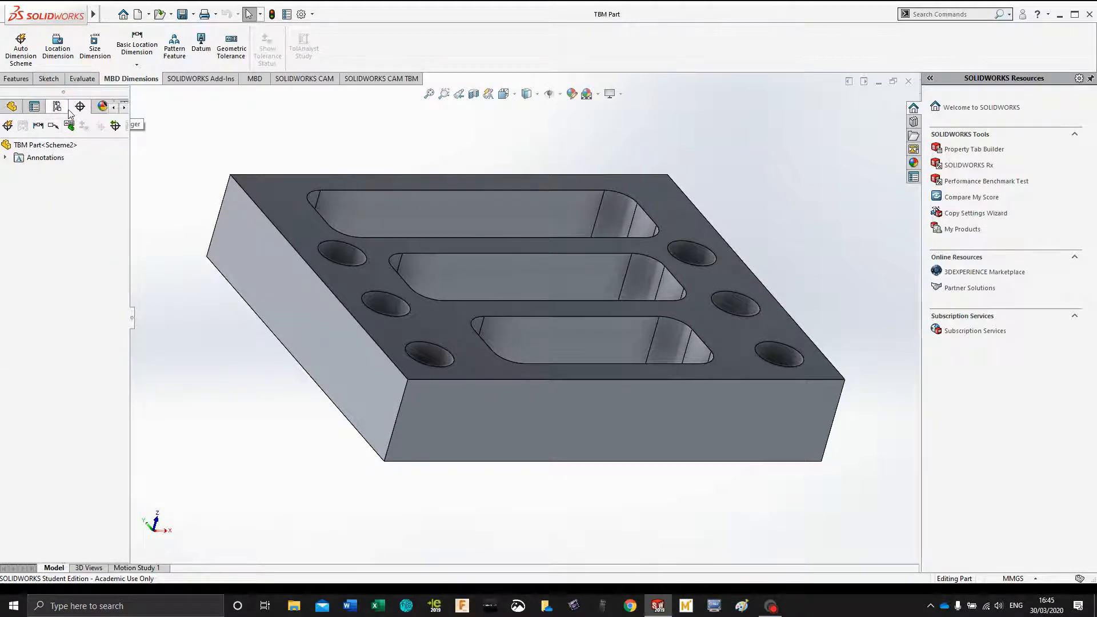
left_click(233, 137)
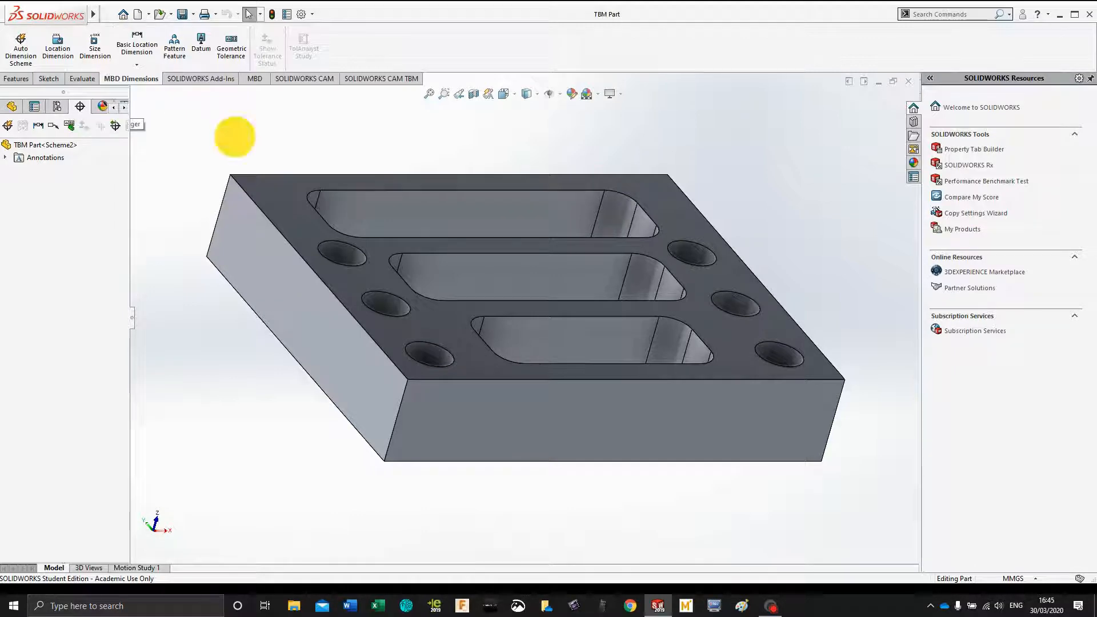
key("Down")
key("Down")
key("Left")
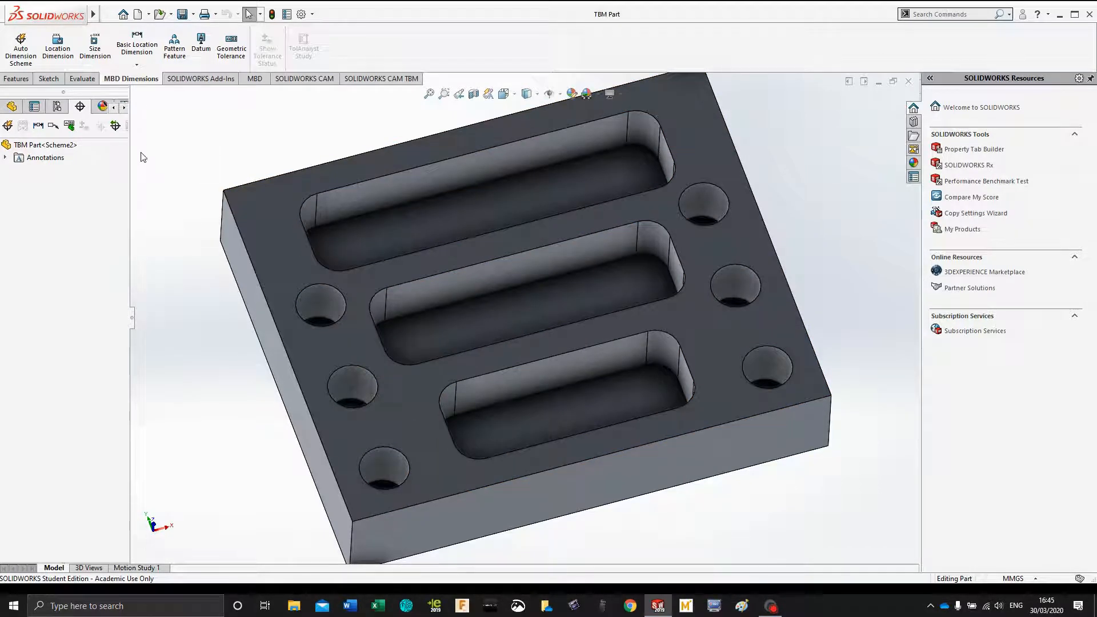
Add a width size dimension between the end faces of the shortest pocket, with a bilateral tolerance of +0.50/-0.25 mm.
left_click(94, 49)
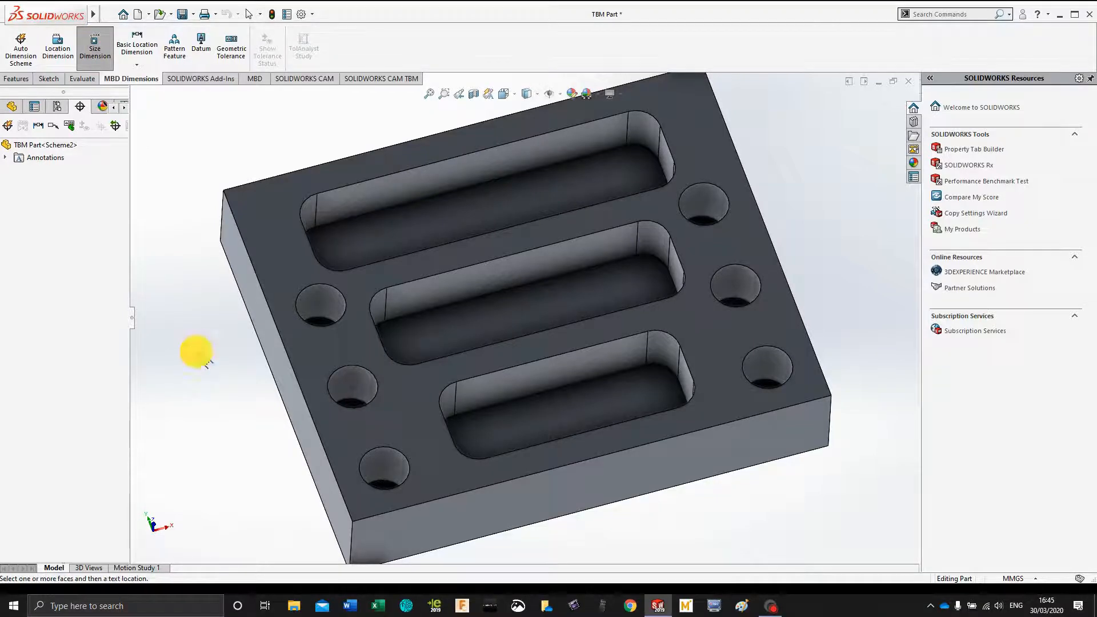
middle_click_drag(194, 354, 382, 437)
left_click(386, 438)
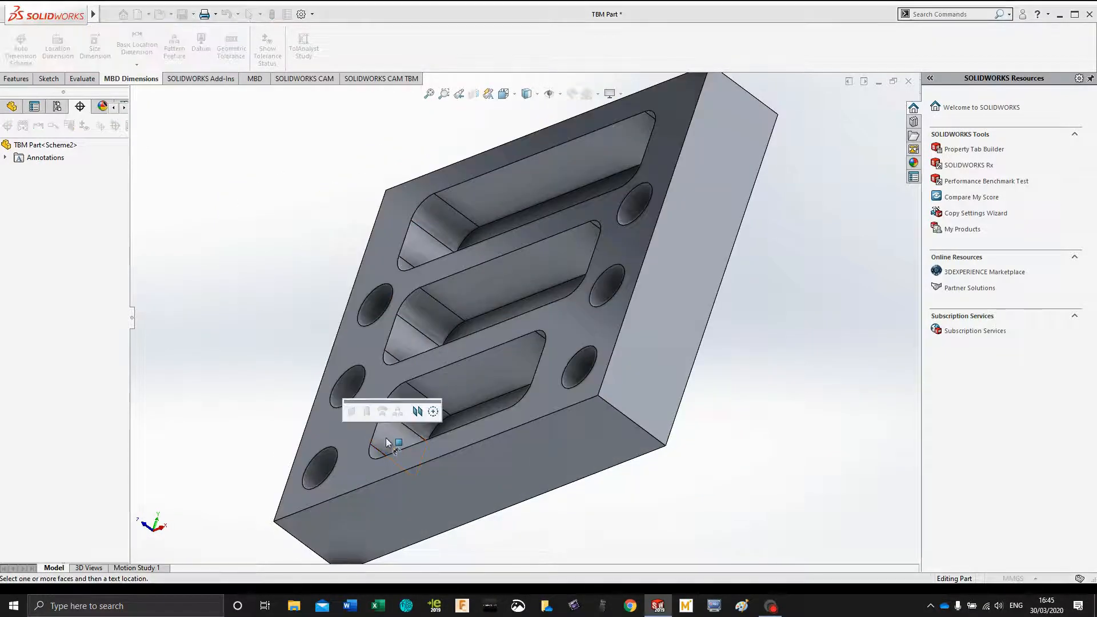
left_click(418, 413)
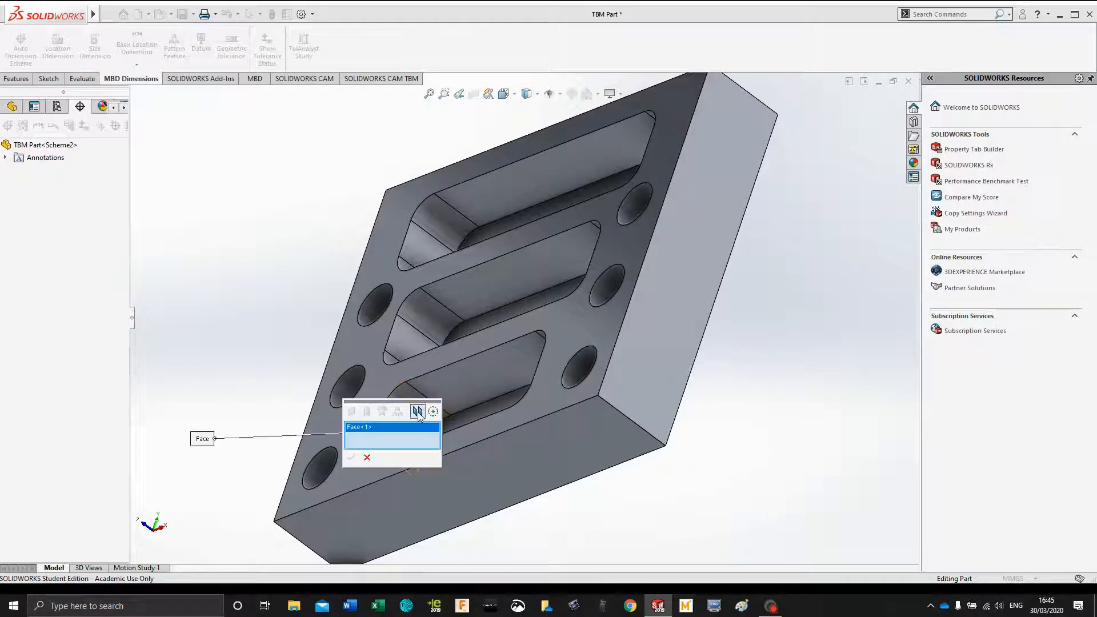
middle_click_drag(421, 413, 694, 379)
left_click(694, 375)
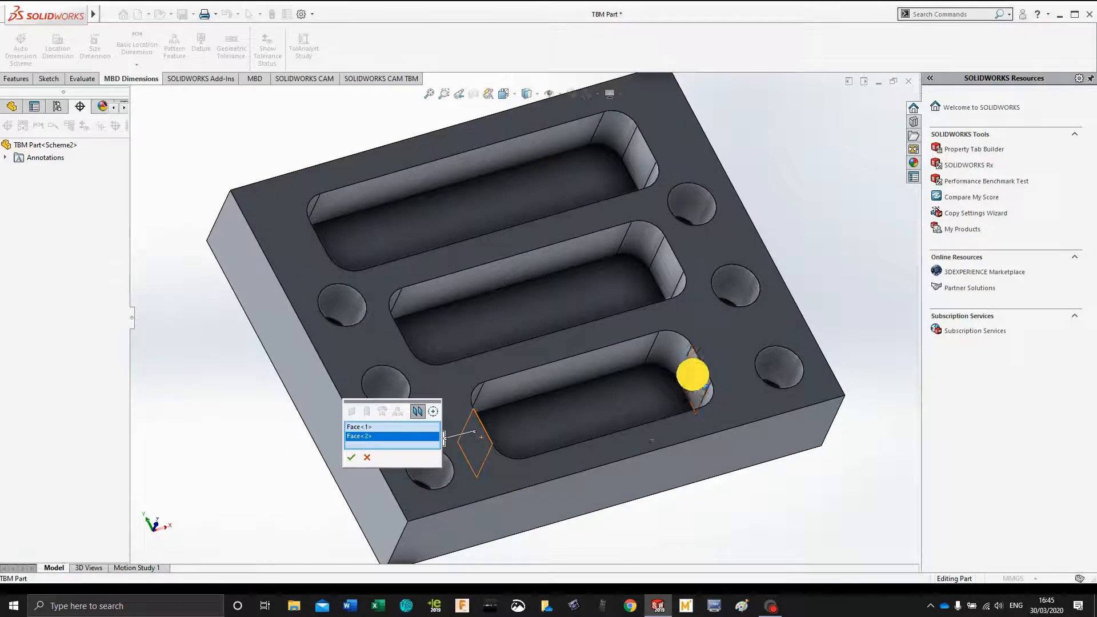
left_click(351, 458)
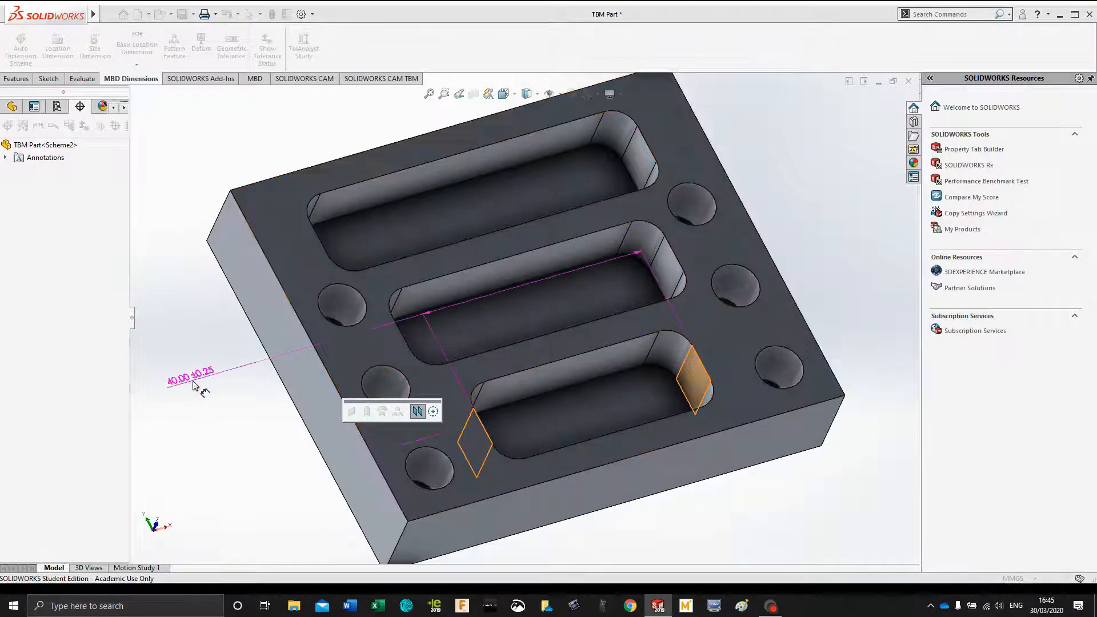
left_click(580, 410)
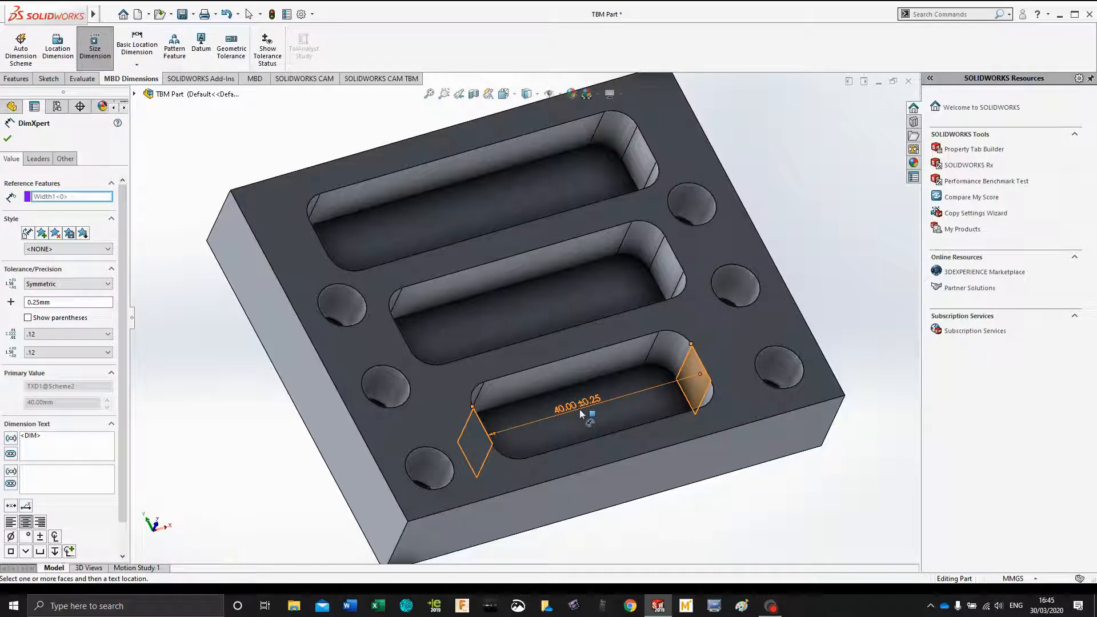
key("Escape")
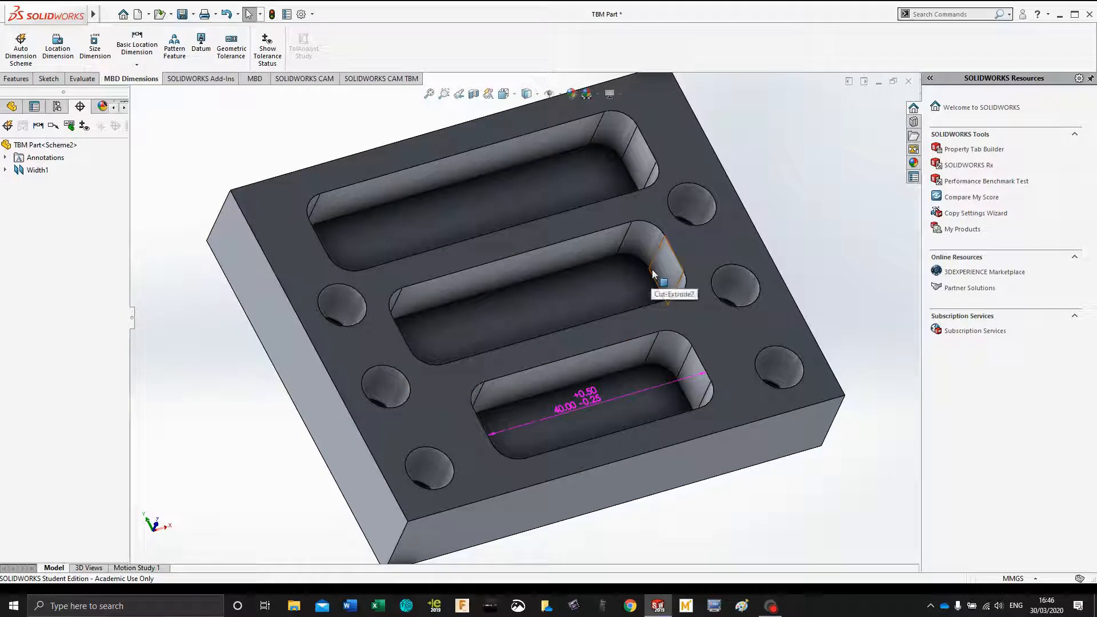
Add a width size dimension between the end faces of the middle pocket, with a symmetric tolerance of ±0.25 mm.
left_click(93, 50)
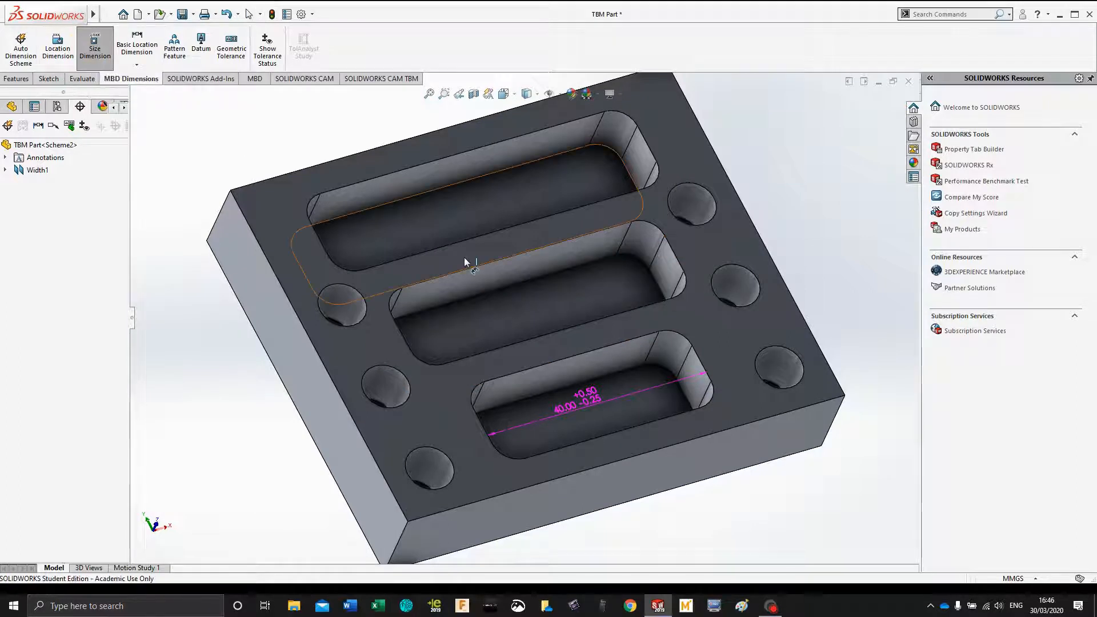
left_click(666, 271)
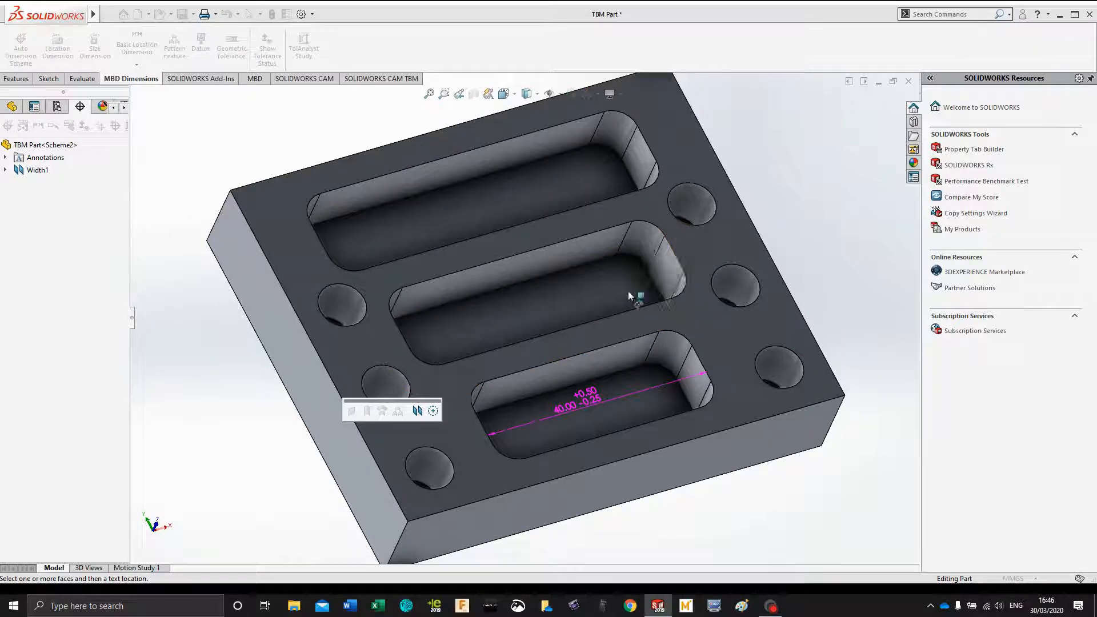
left_click(418, 413)
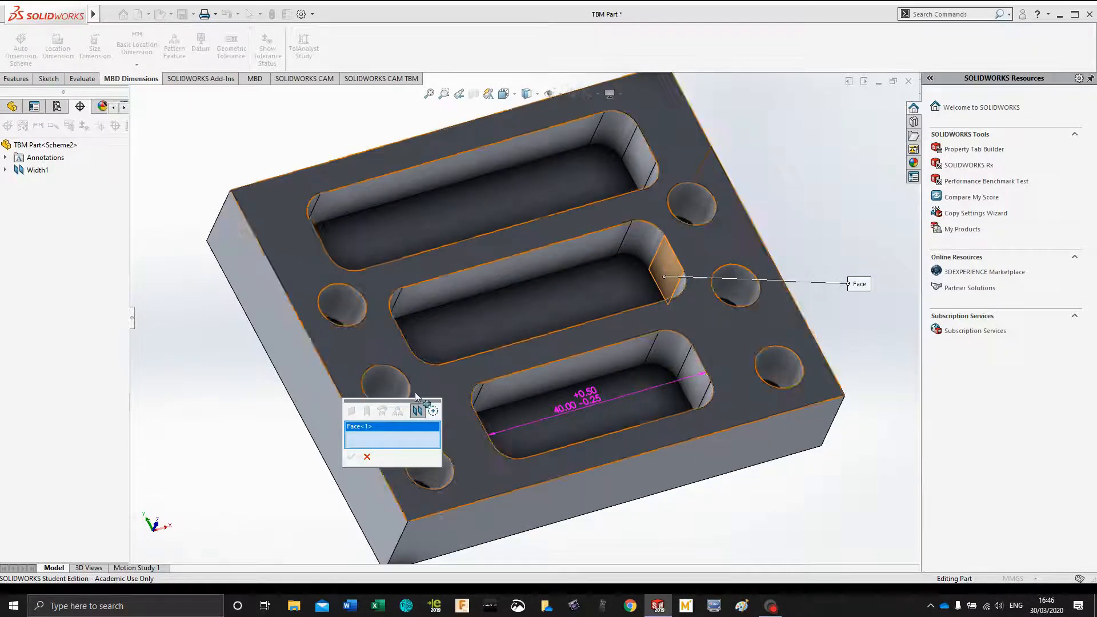
middle_click_drag(420, 421, 389, 346)
left_click(393, 351)
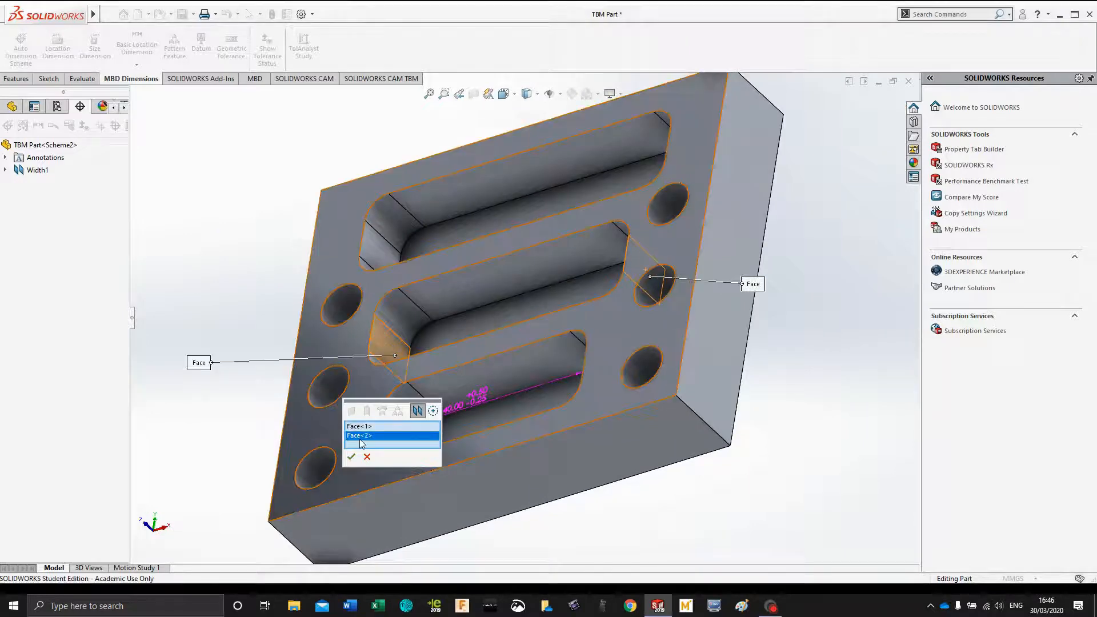
left_click(351, 457)
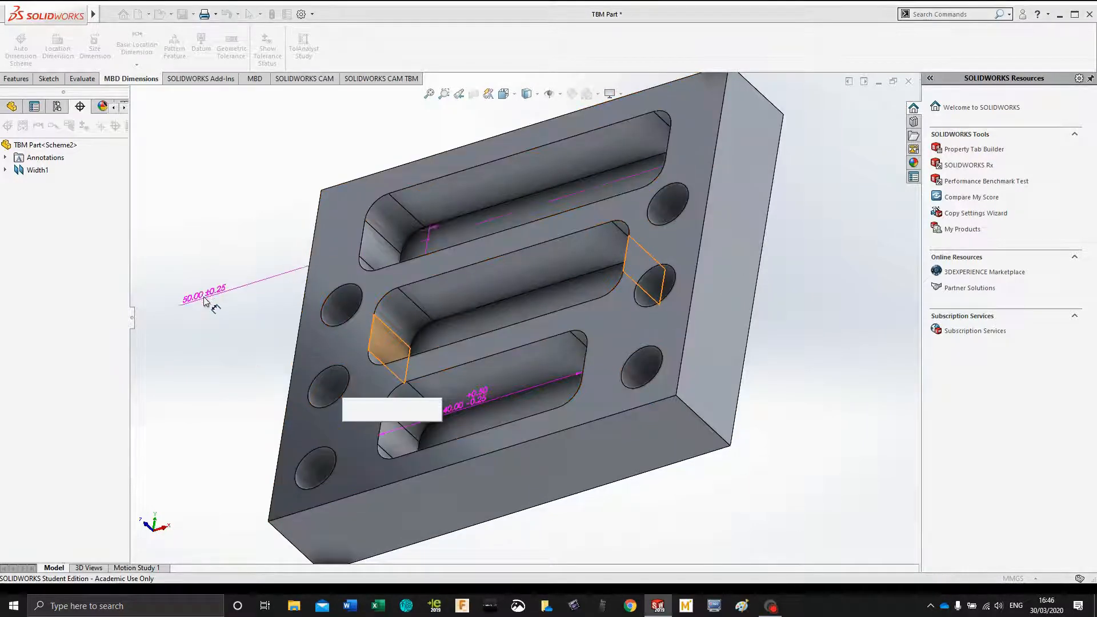
left_click(489, 318)
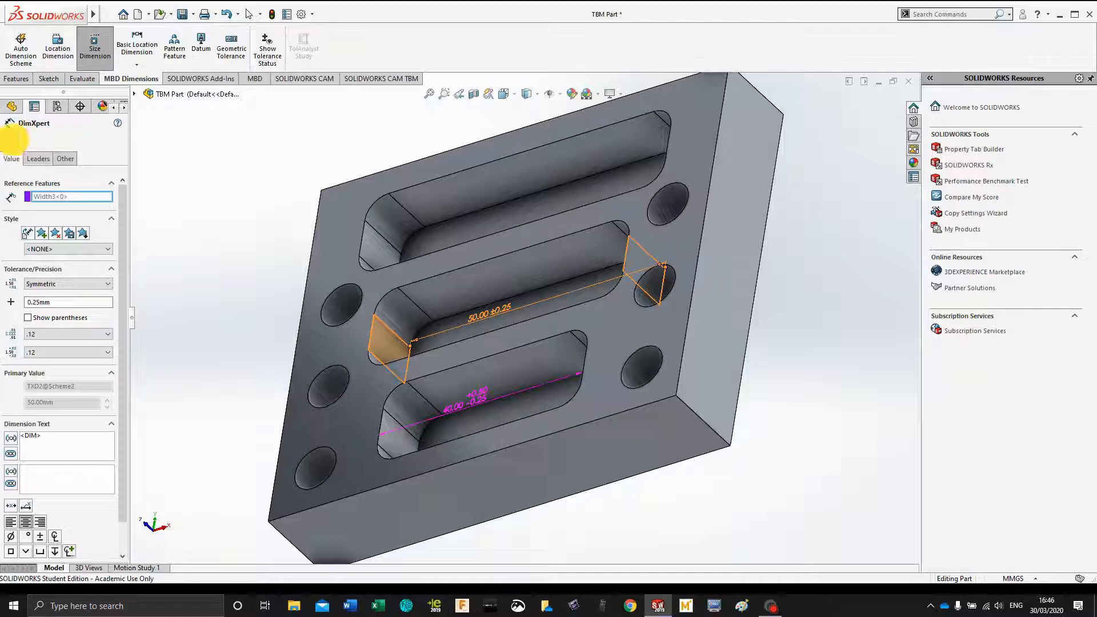
left_click(8, 138)
Create a width feature from the two end faces of the longest pocket and place its size dimension inside the pocket.
key("Right")
key("Right")
key("Right")
key("Right")
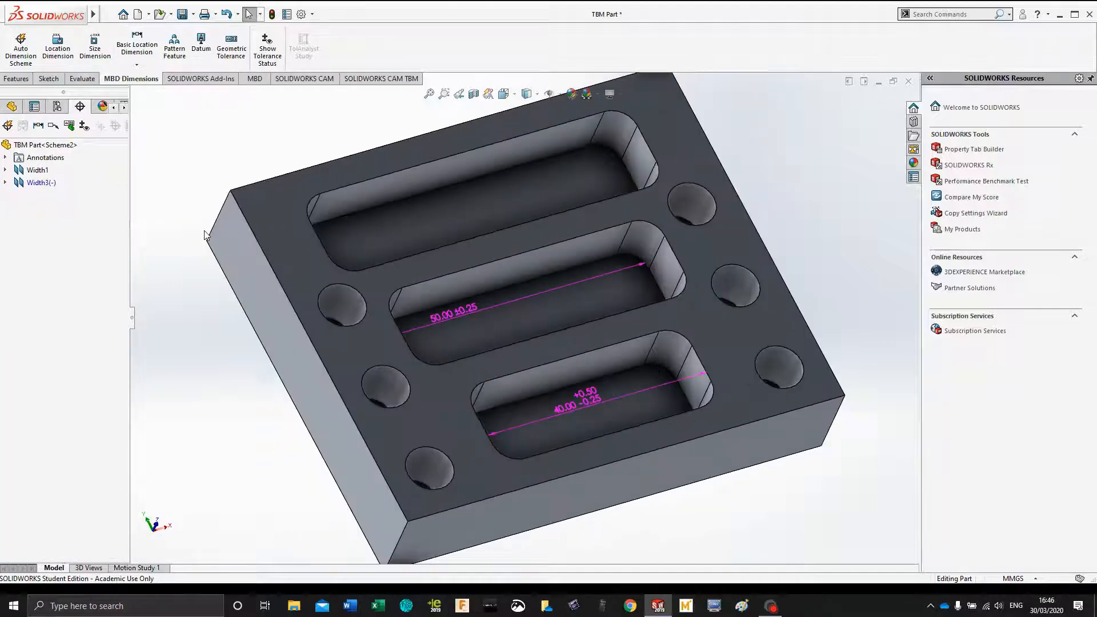
left_click(100, 49)
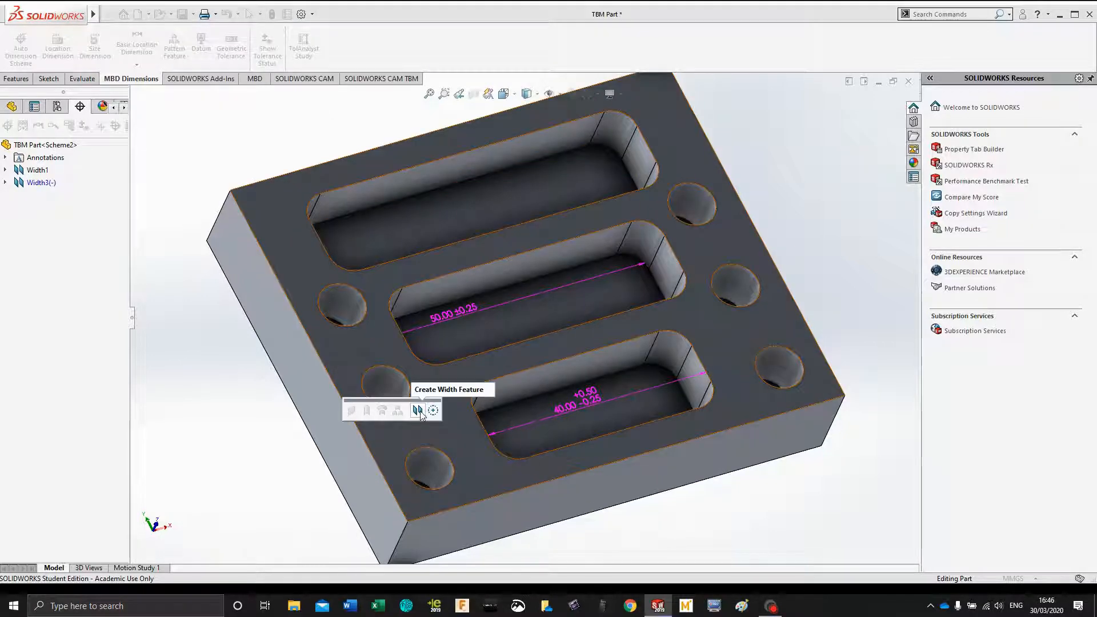
left_click(418, 410)
left_click(637, 160)
middle_click_drag(172, 313, 402, 242)
left_click(373, 249)
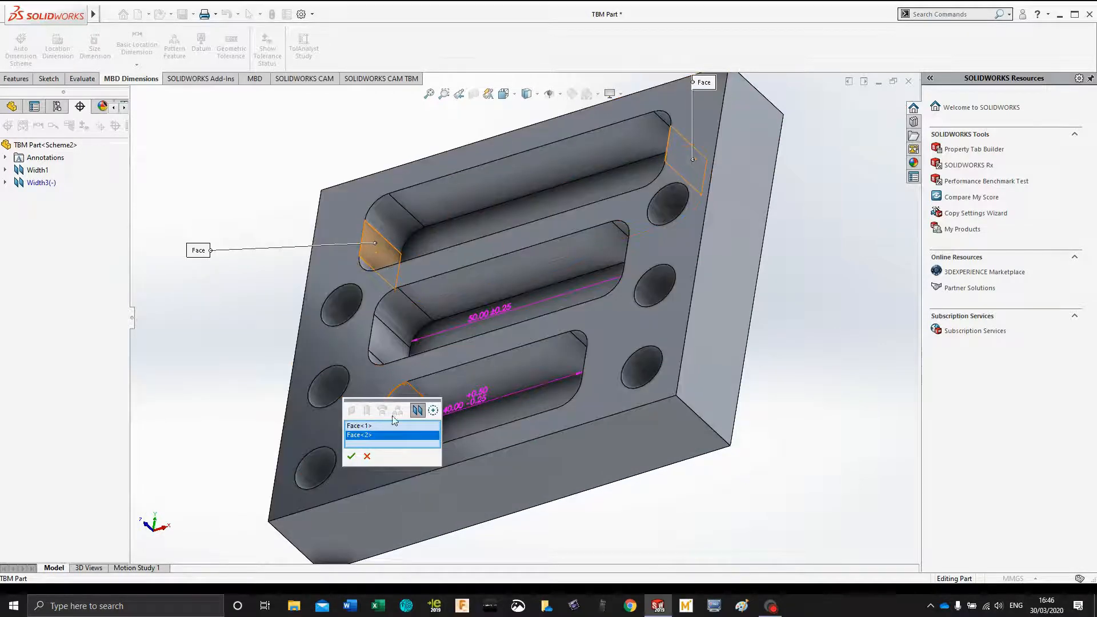
left_click(352, 457)
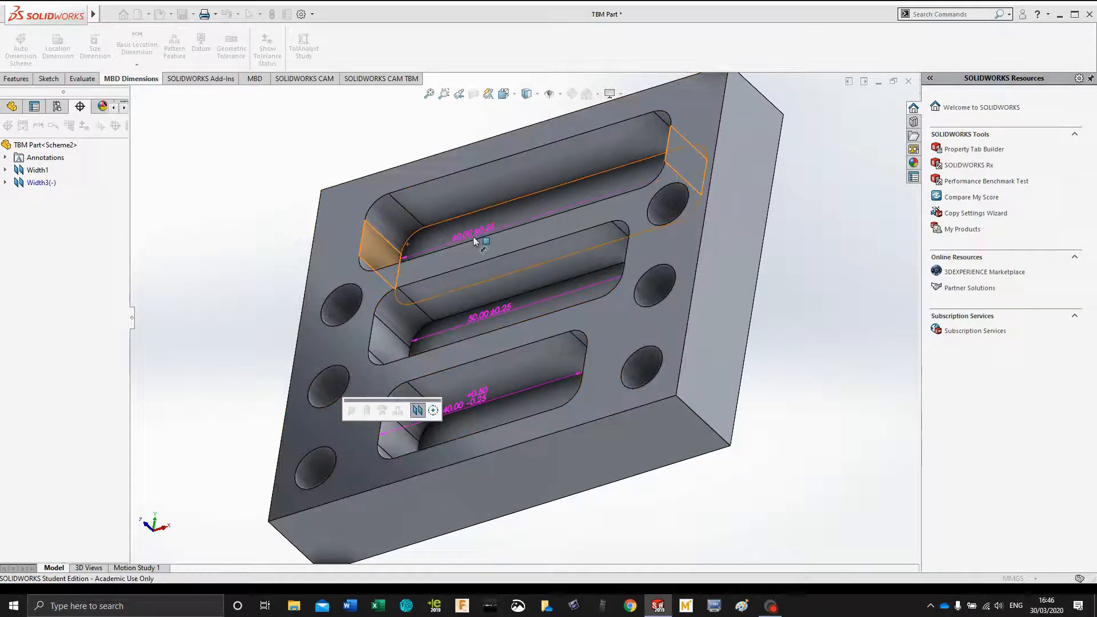
left_click(498, 229)
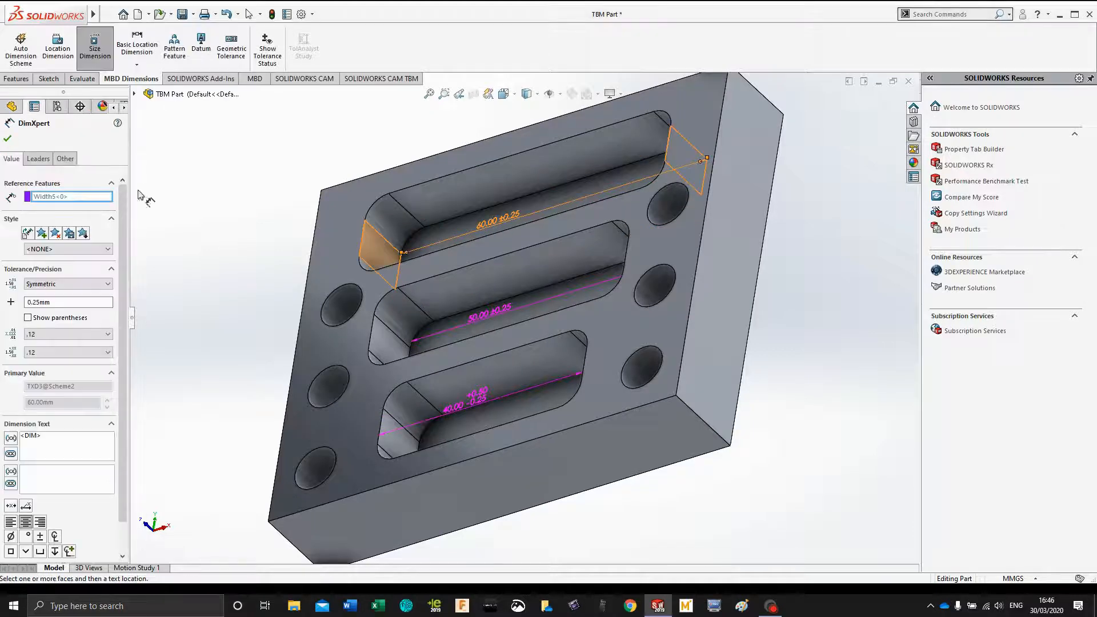
Give the longest pocket's width dimension a bilateral tolerance of +0 and -0.025 mm.
left_click(54, 283)
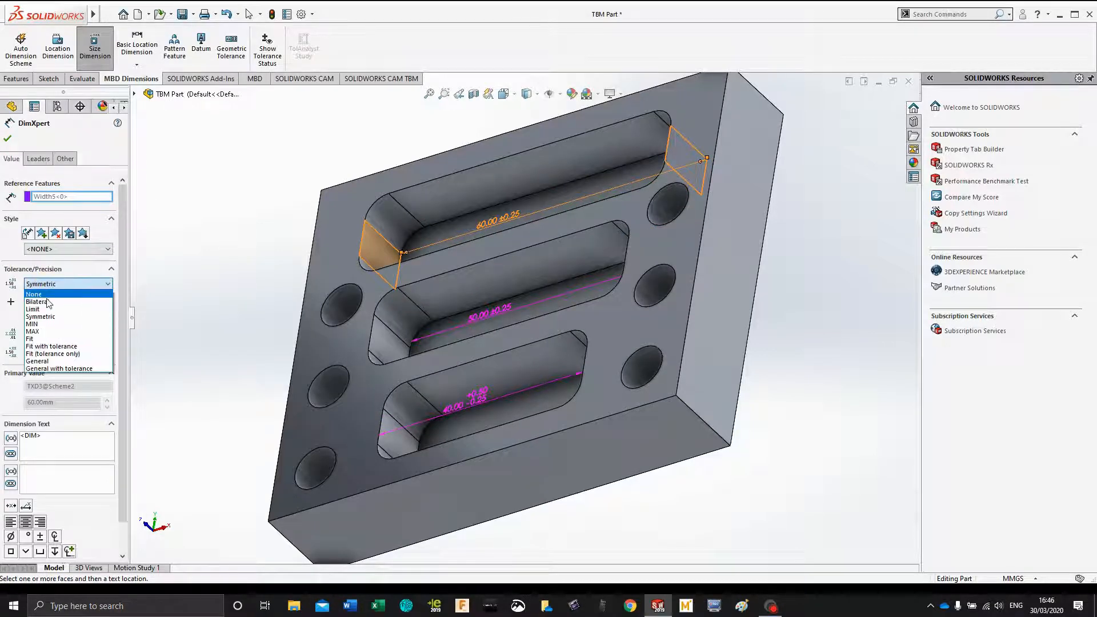
left_click(50, 306)
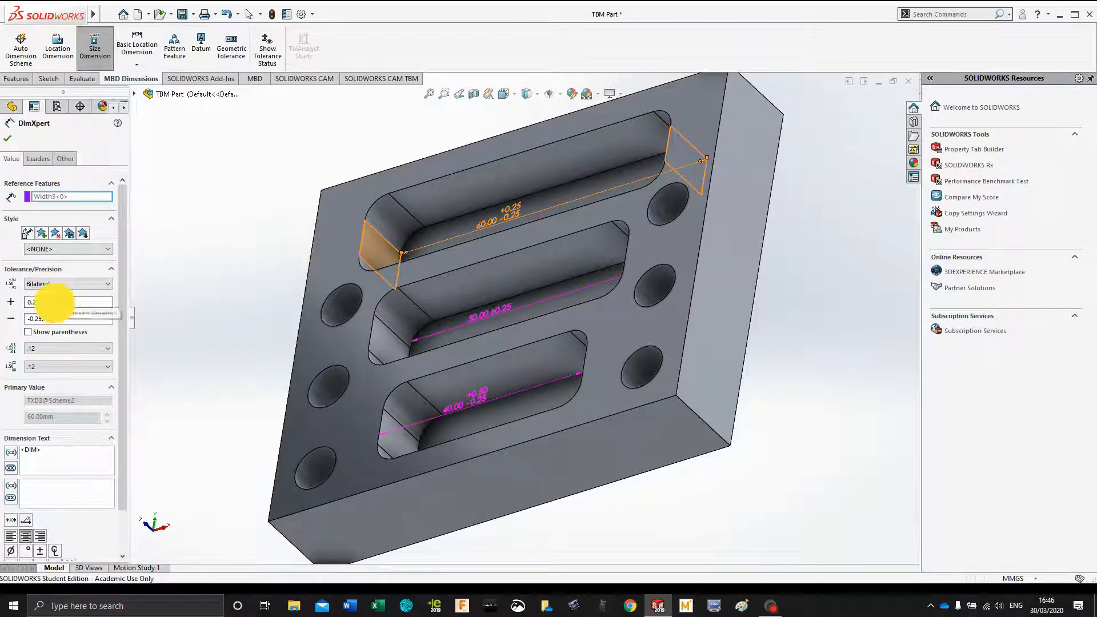
left_click_drag(52, 302, 25, 302)
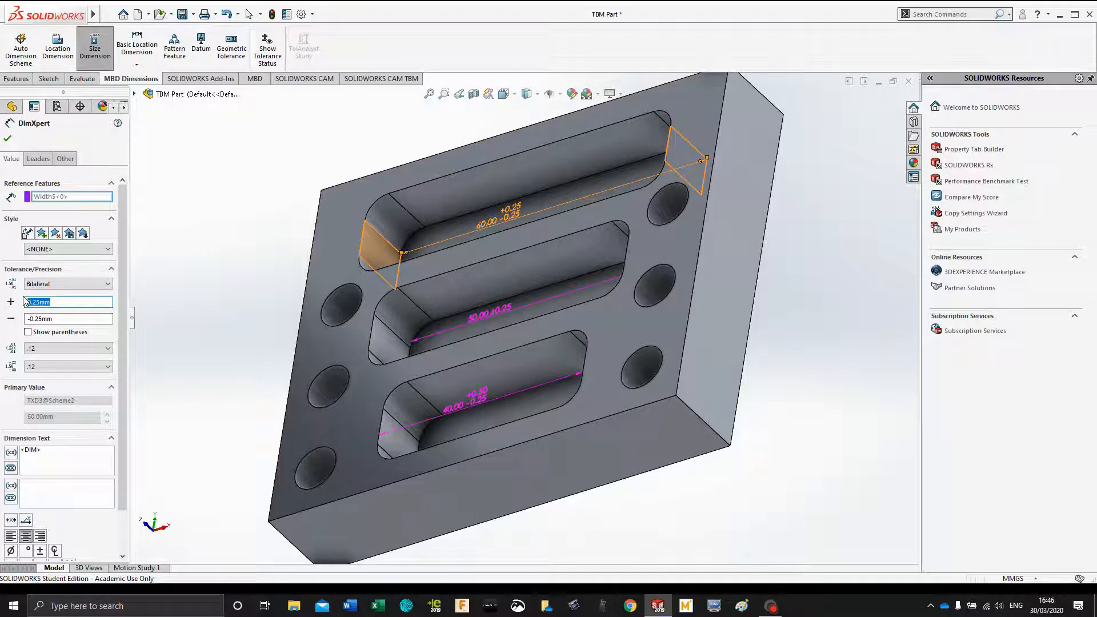
type("0")
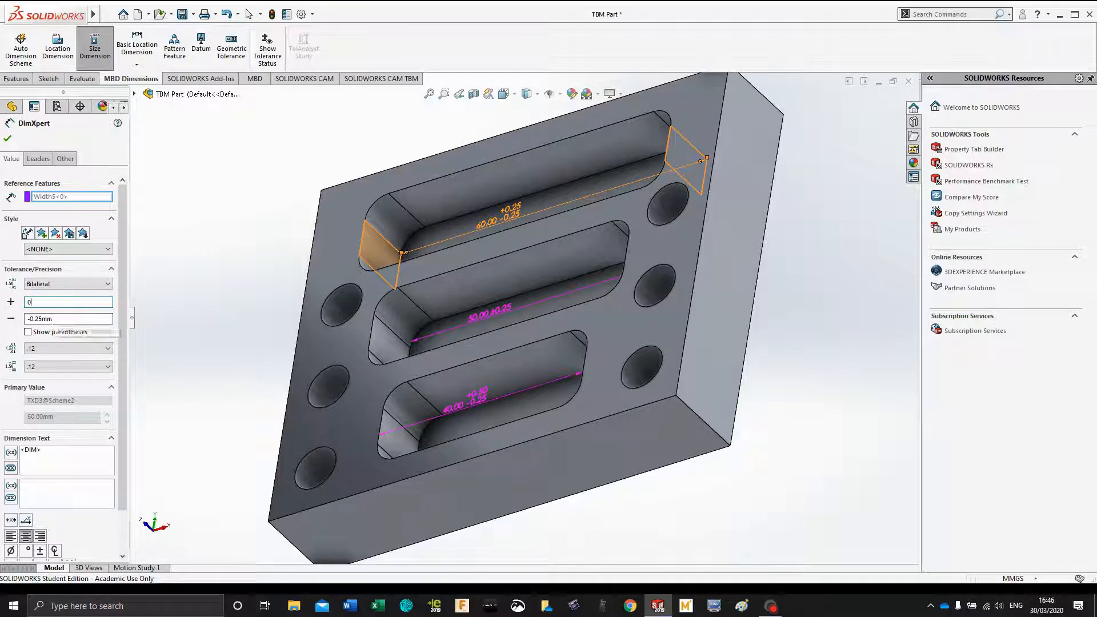
key("Tab")
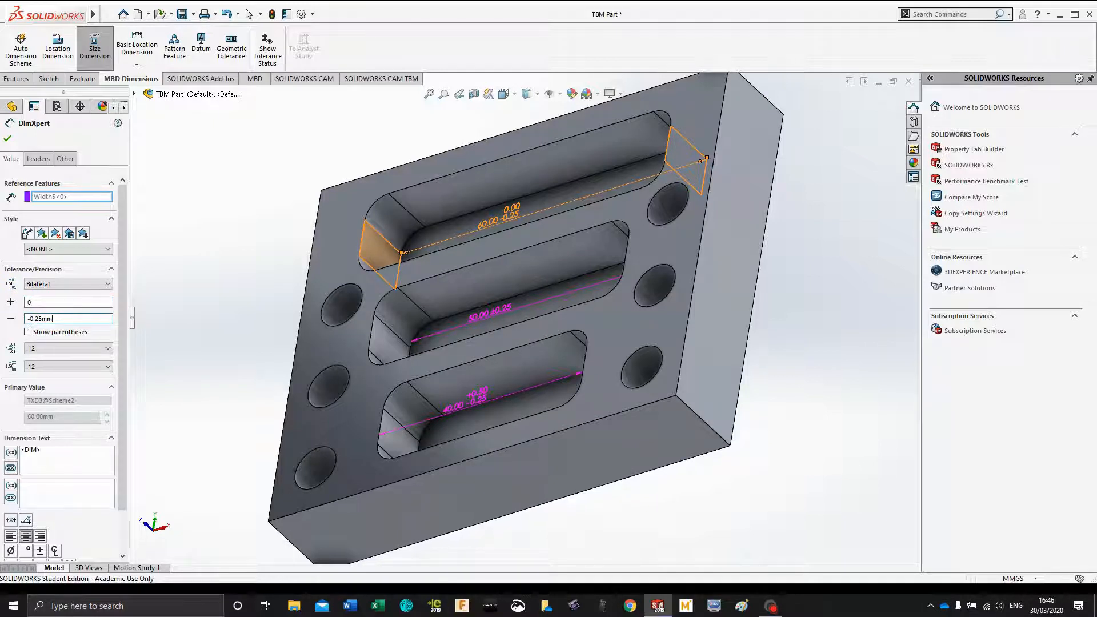
left_click(33, 319)
type("0")
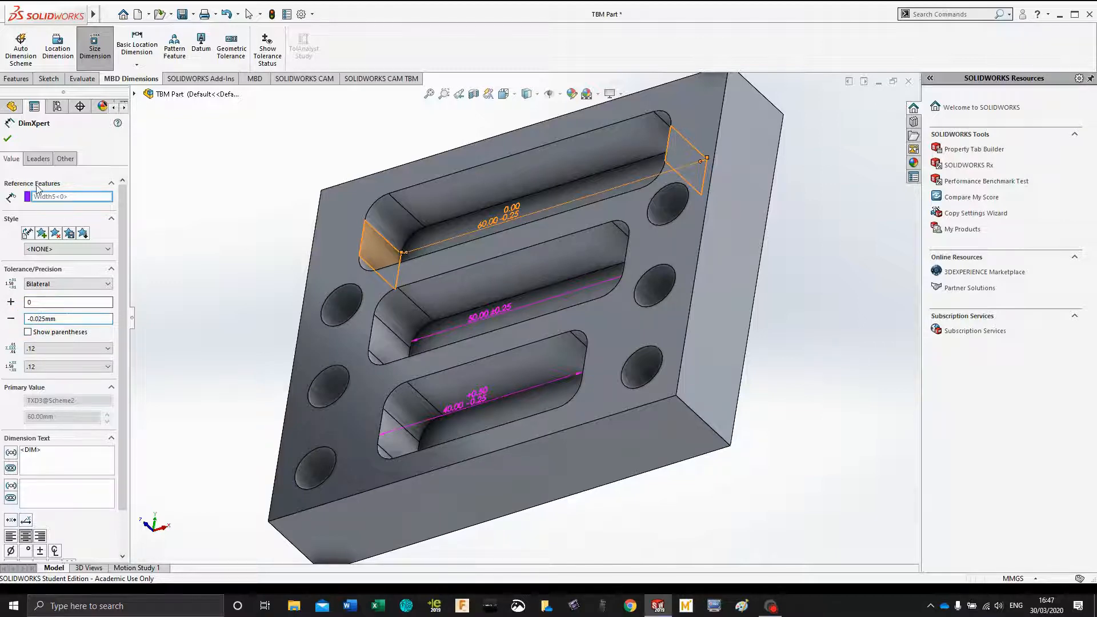
left_click(7, 139)
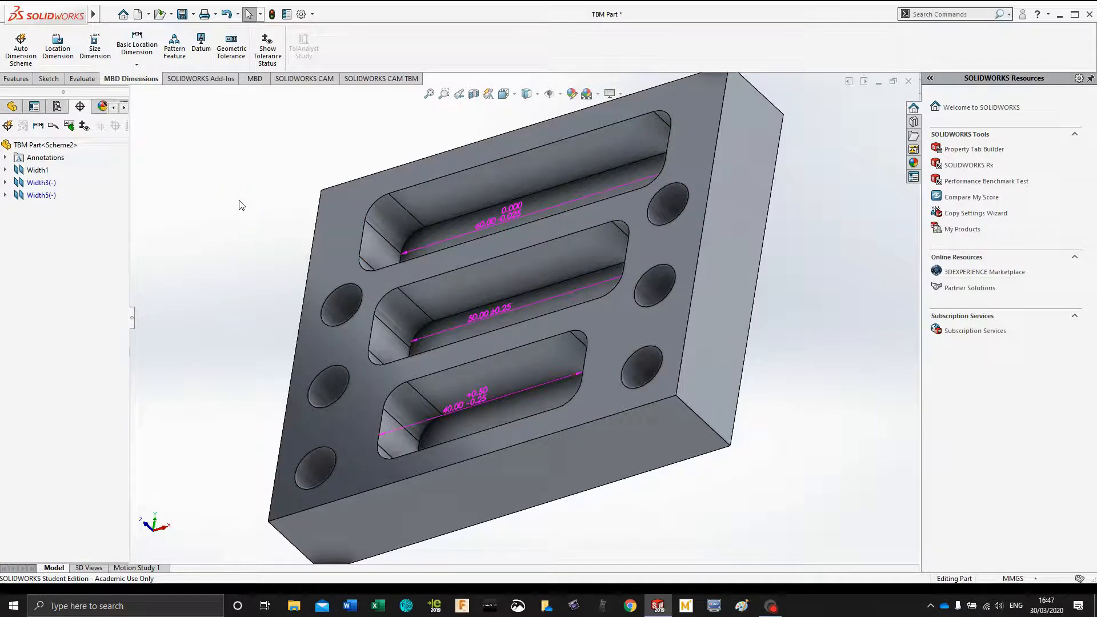
Add a size dimension to the six holes as one hole pattern and place the callout beside the part.
key("Right")
key("Right")
key("Right")
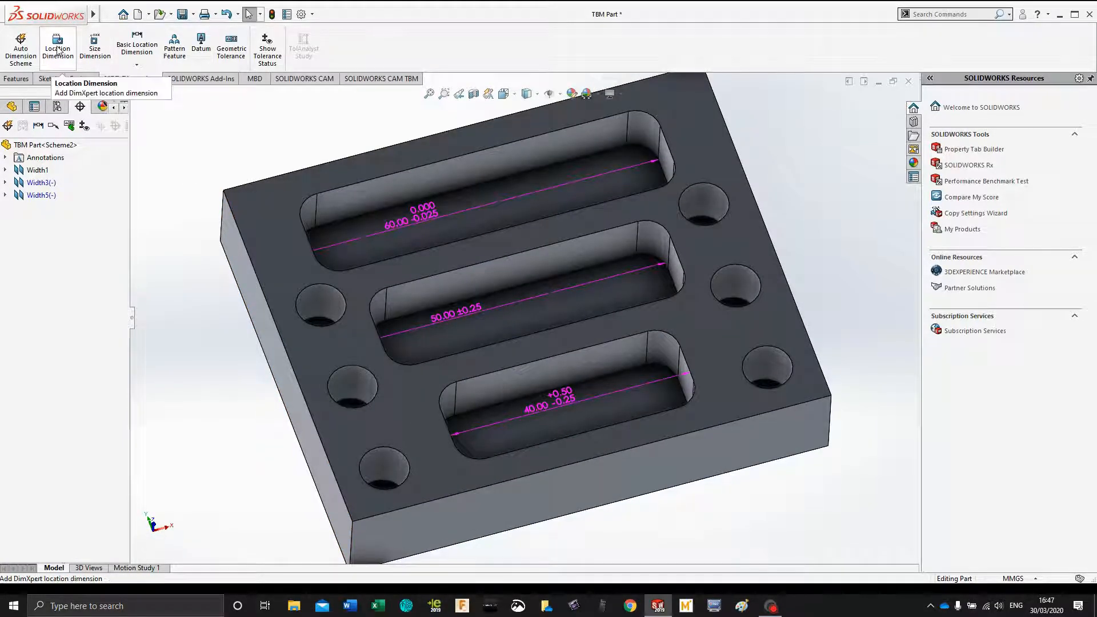
left_click(91, 50)
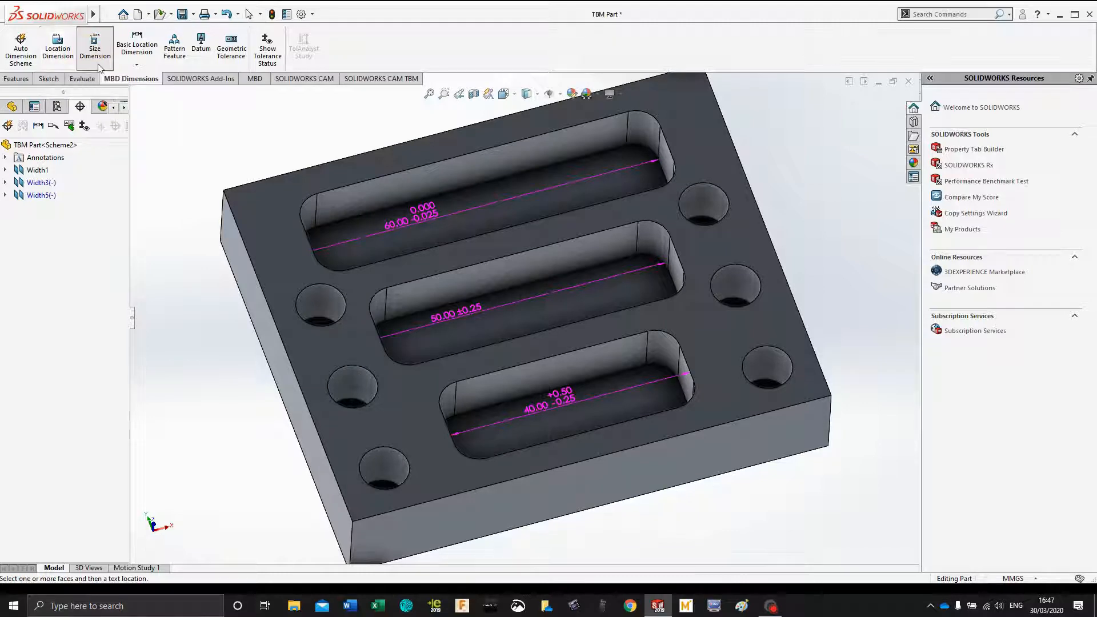
left_click(393, 466)
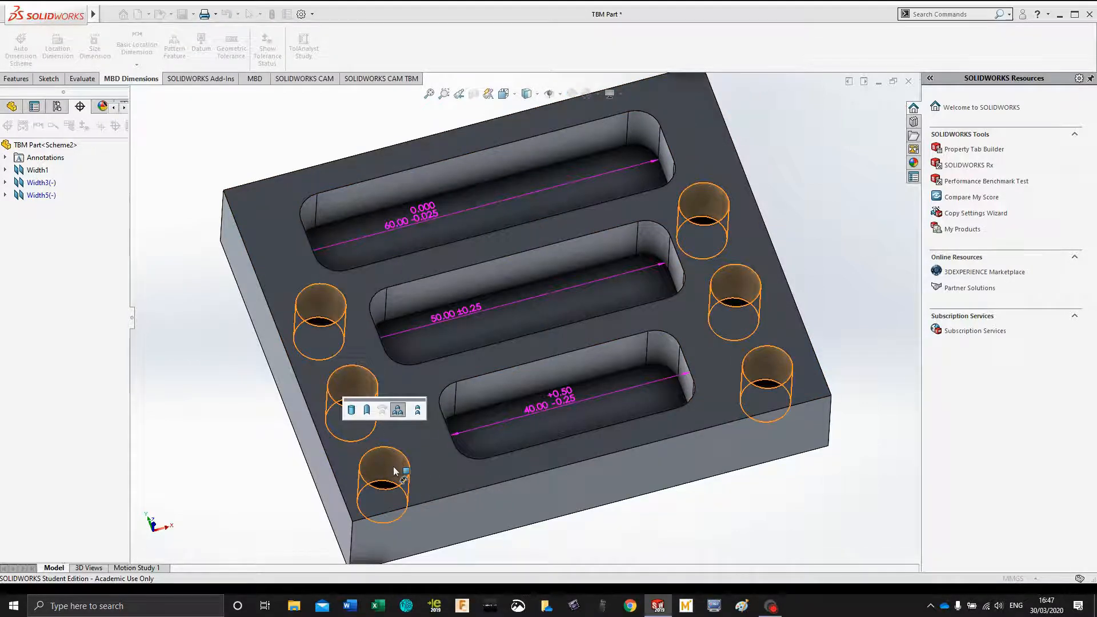
left_click(398, 411)
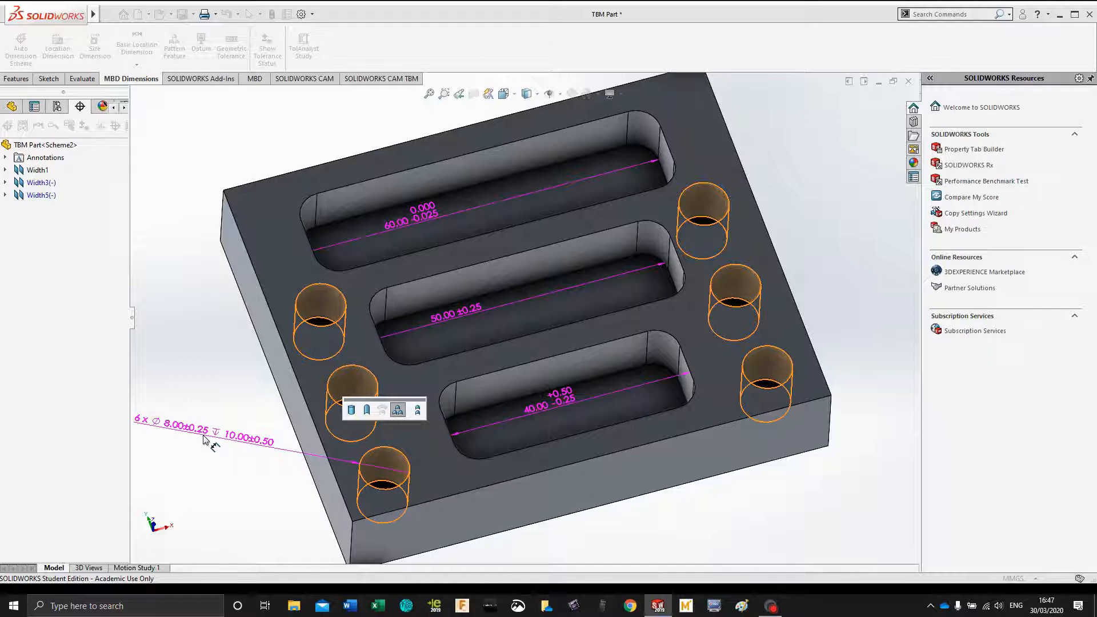
left_click(200, 437)
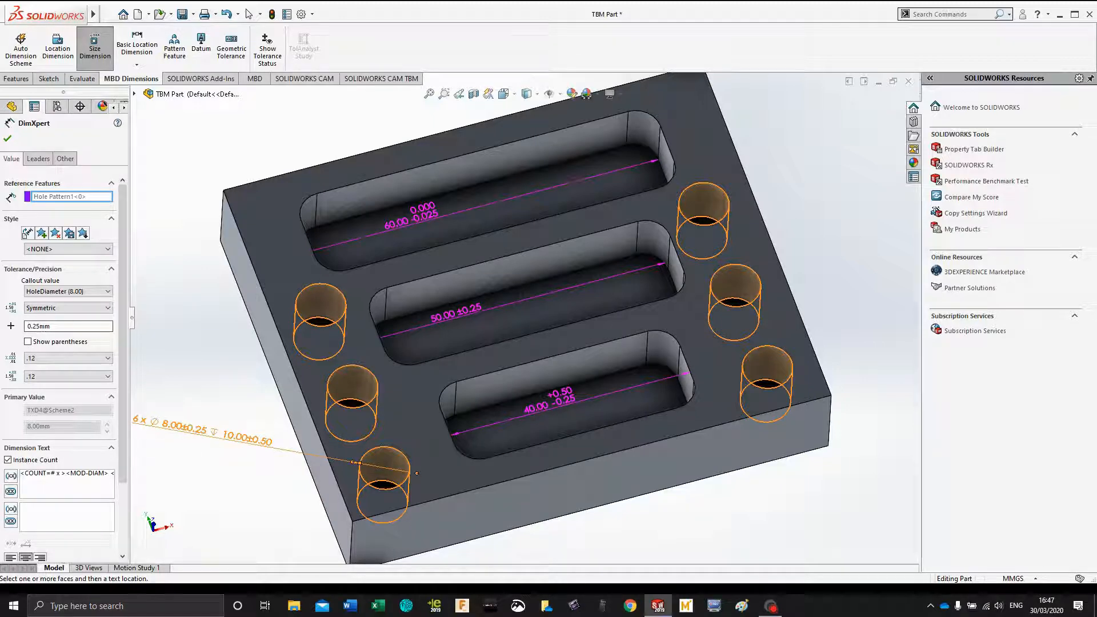
Set the hole pattern's symmetric diameter tolerance to 0.1 mm.
left_click(36, 326)
key("BackSpace")
key("BackSpace")
left_click(8, 139)
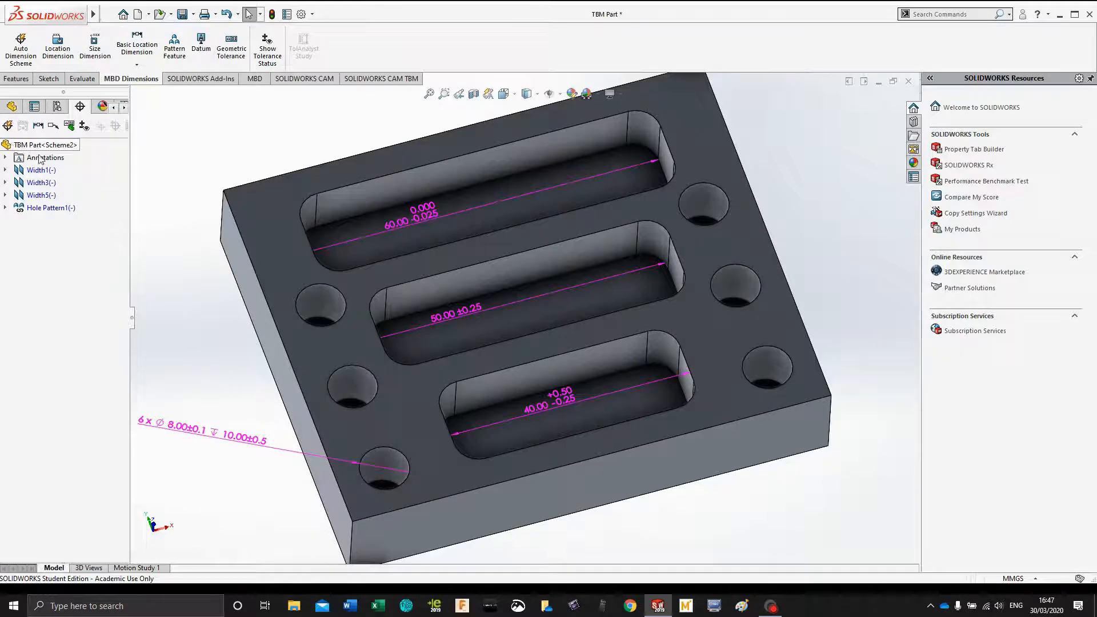
Extract the machinable features of the toleranced part for tolerance-based machining.
left_click(245, 456)
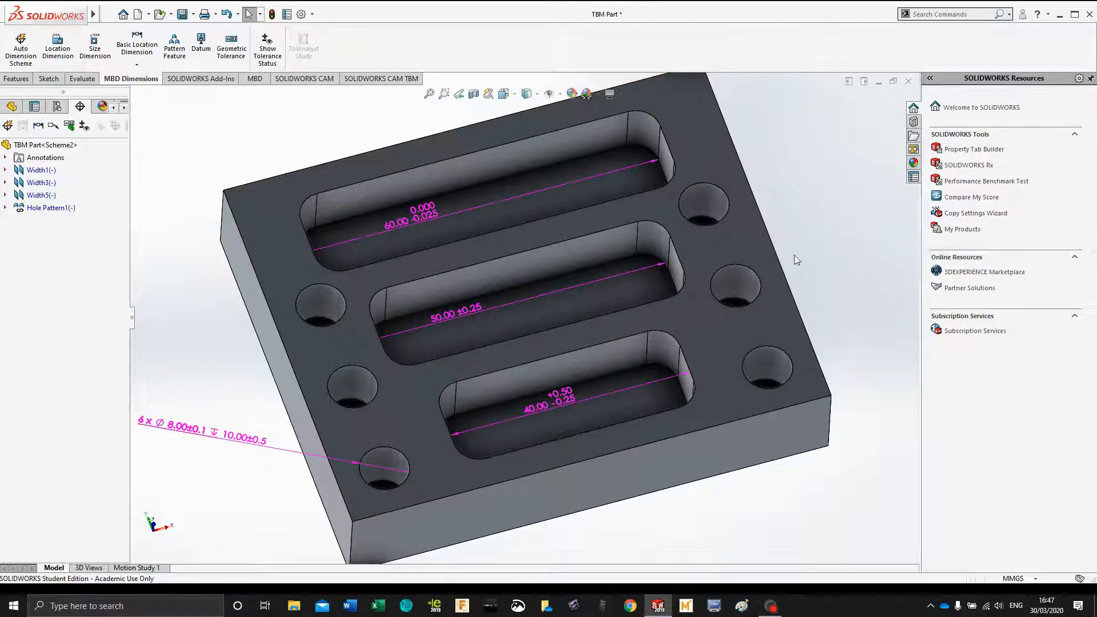
key("f")
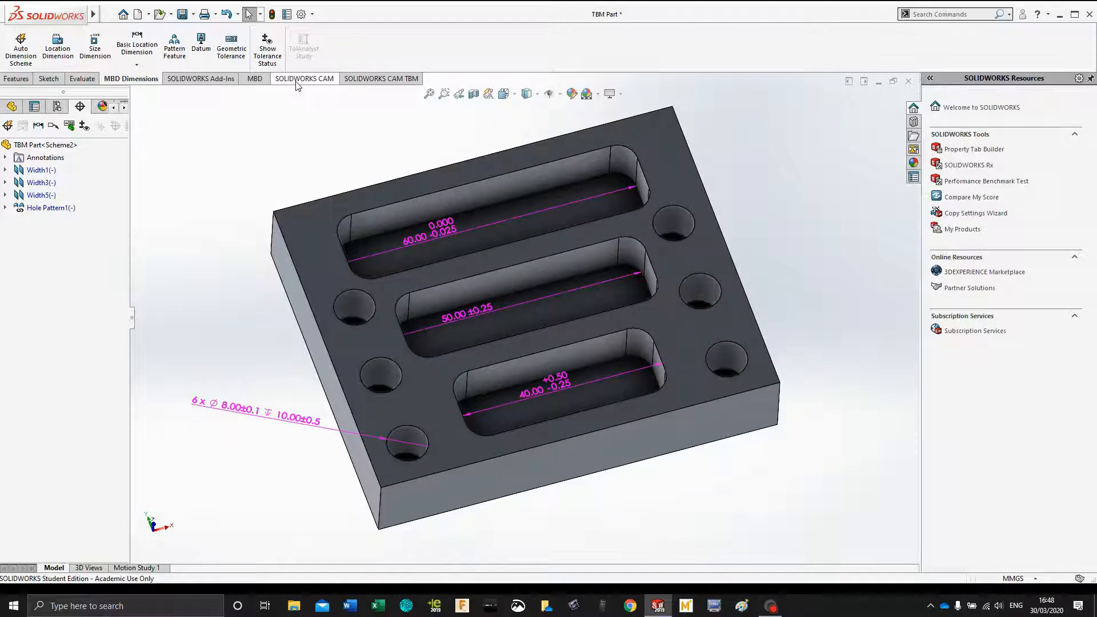
left_click(373, 80)
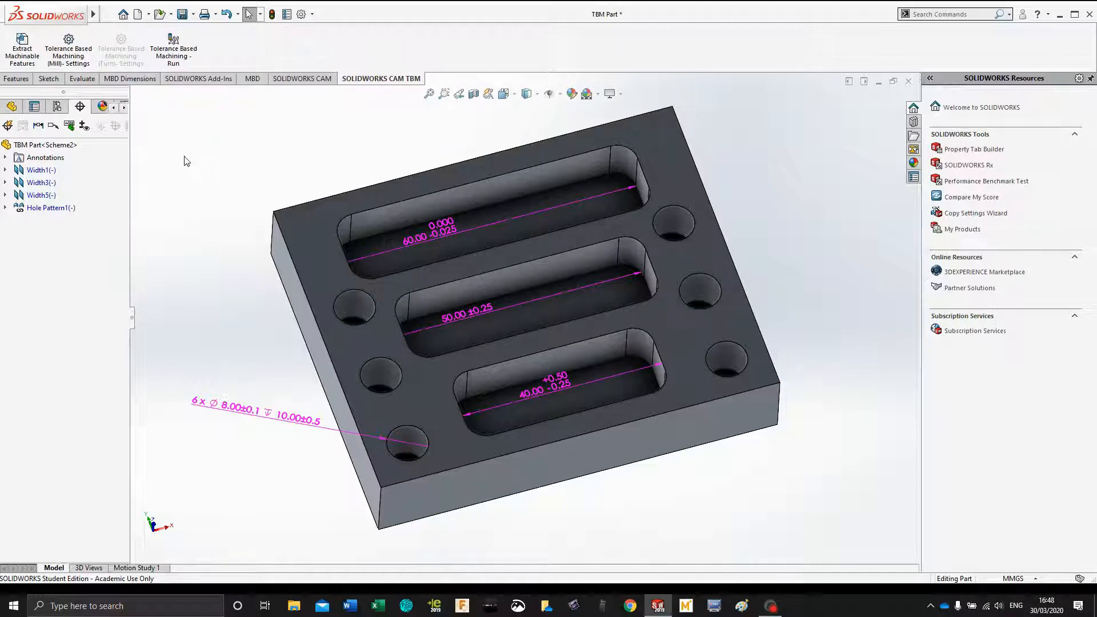
left_click(28, 59)
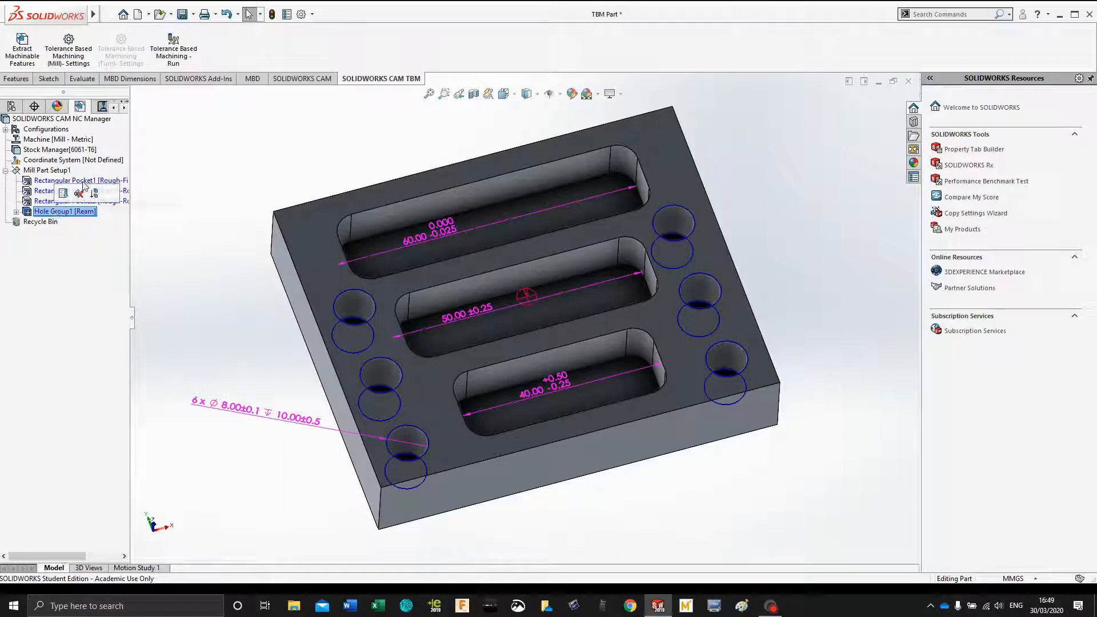
Define a user-defined fixture coordinate system with its origin at a part bounding box vertex.
left_click(60, 161)
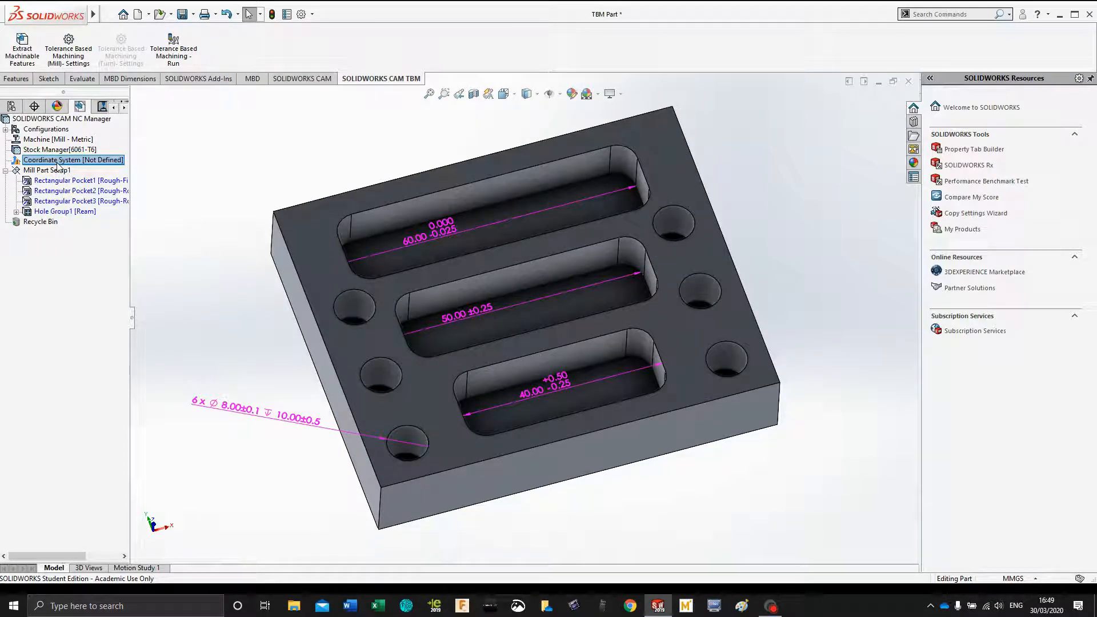
double_click(59, 161)
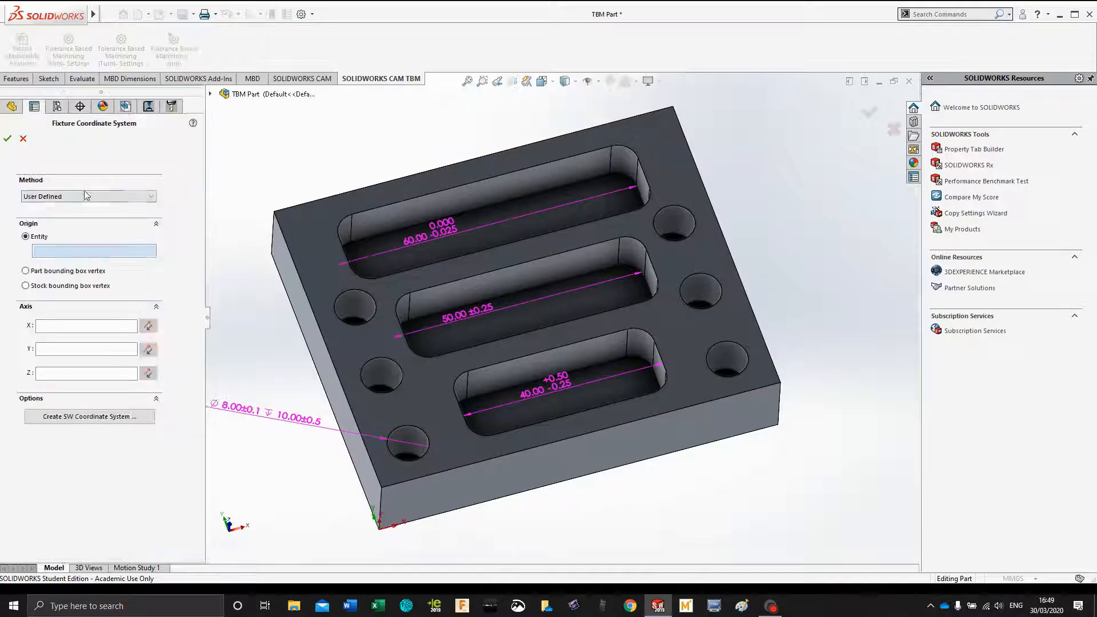
left_click(25, 271)
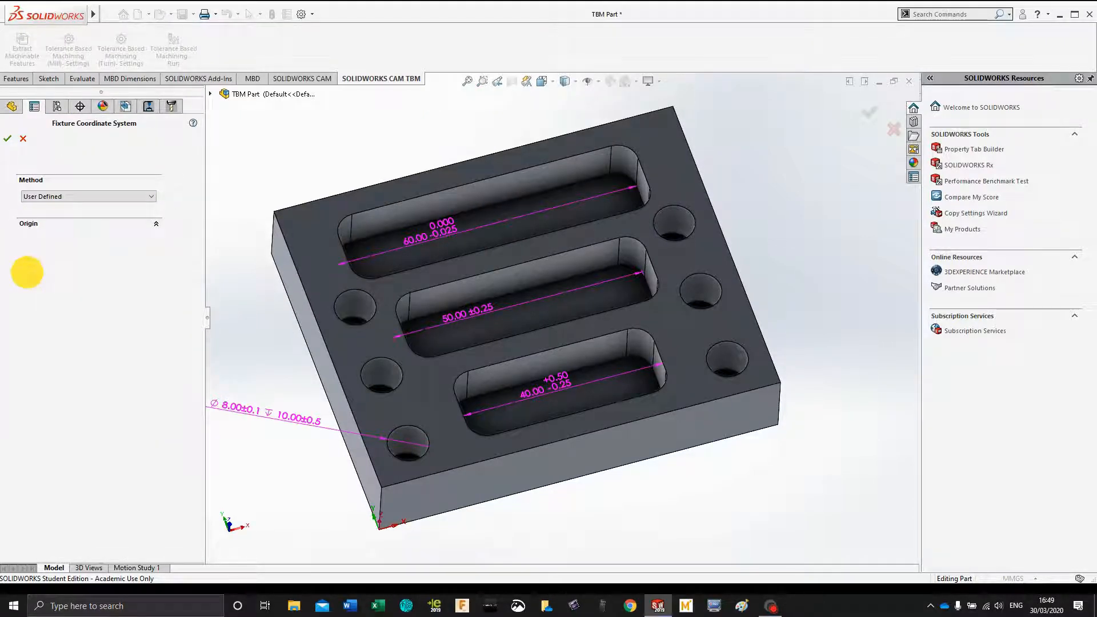
left_click(8, 138)
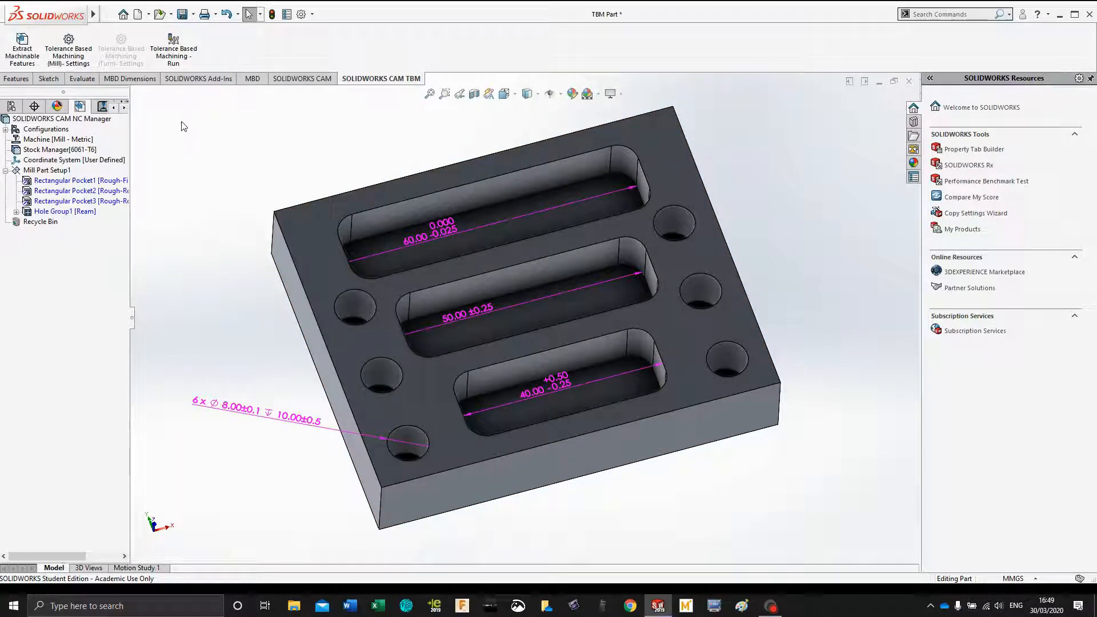
Start the mill Tolerance Based Machining run and examine the tolerance ranges and machining strategies for the hole feature.
left_click(170, 64)
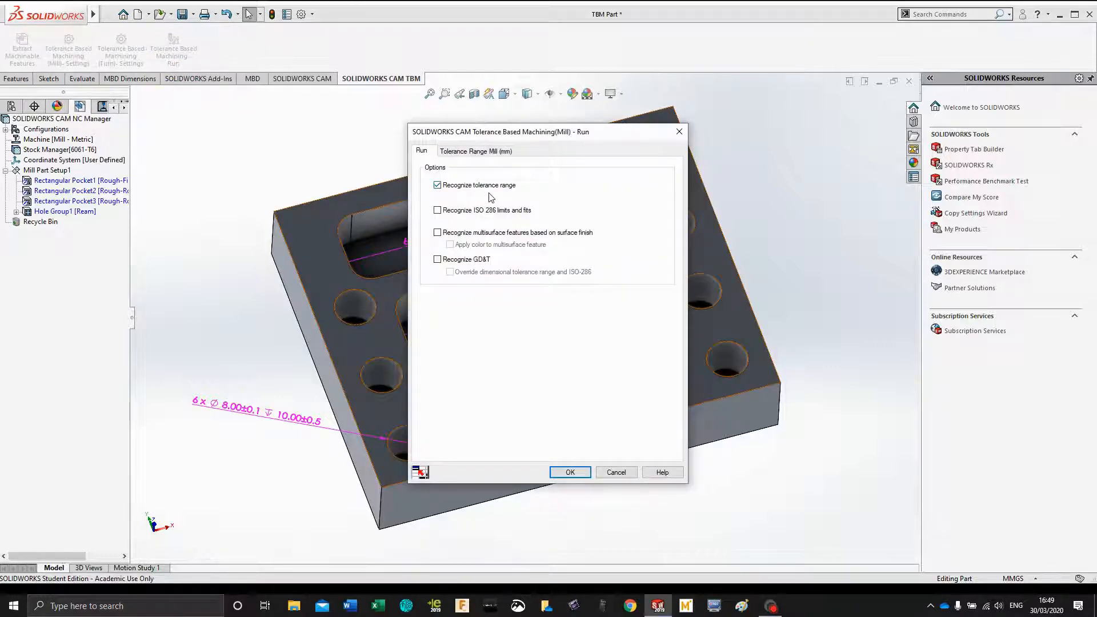
left_click(458, 154)
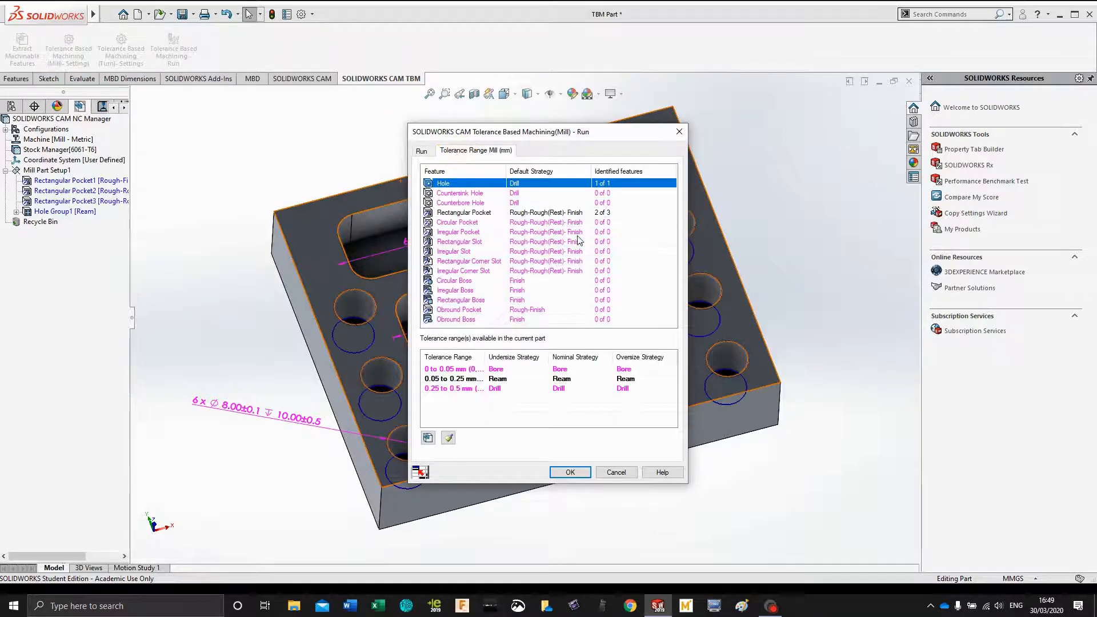
left_click(561, 270)
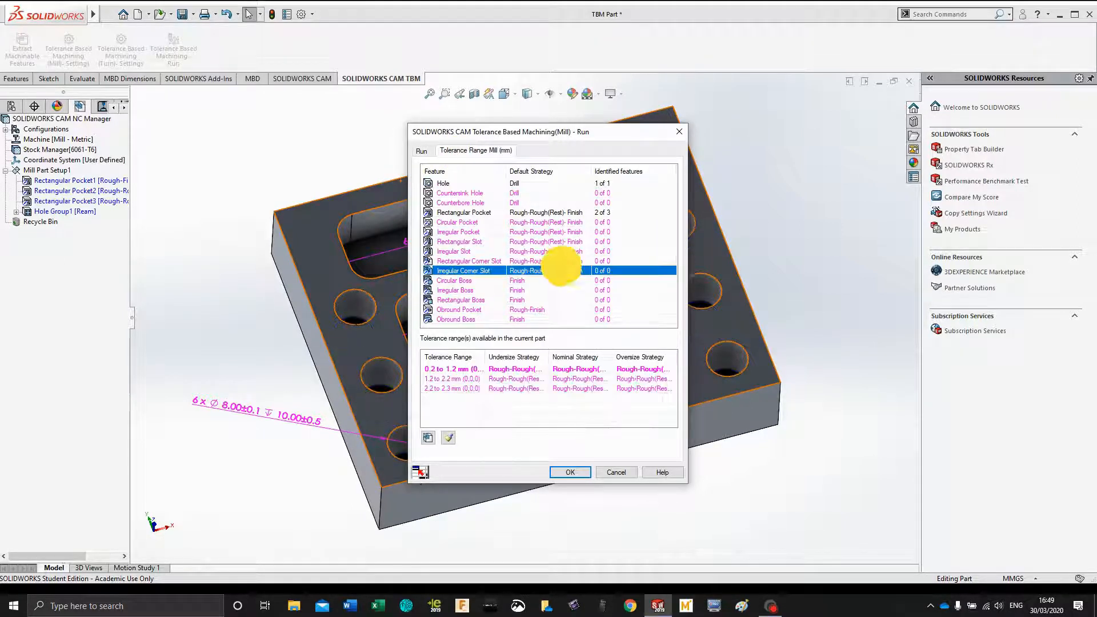
left_click(519, 184)
left_click(524, 213)
left_click(521, 183)
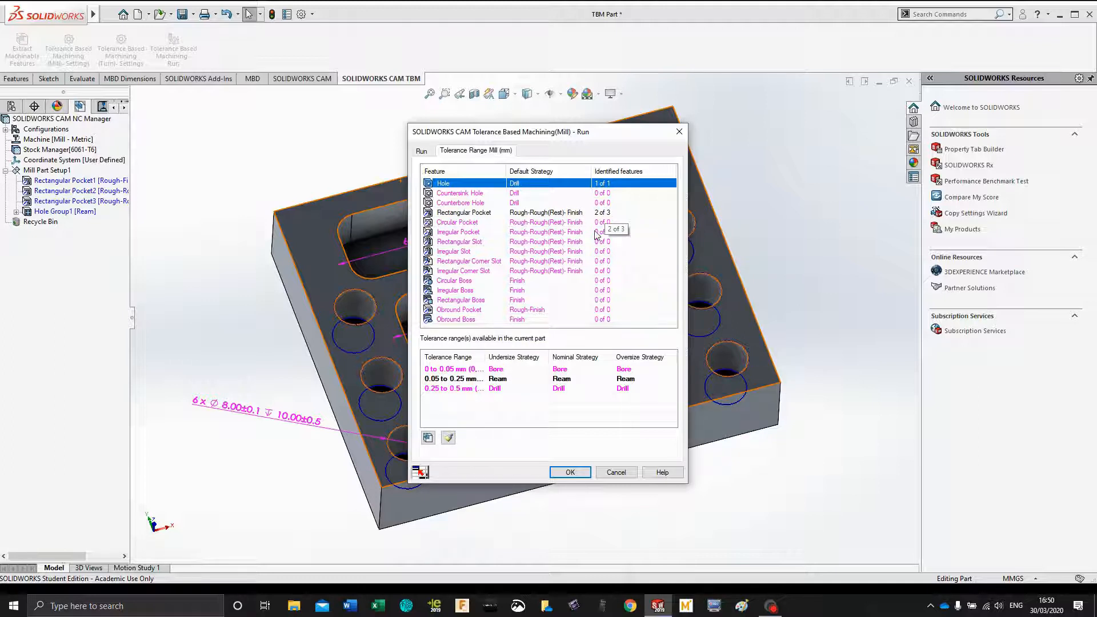
left_click(491, 416)
left_click_drag(594, 134, 673, 108)
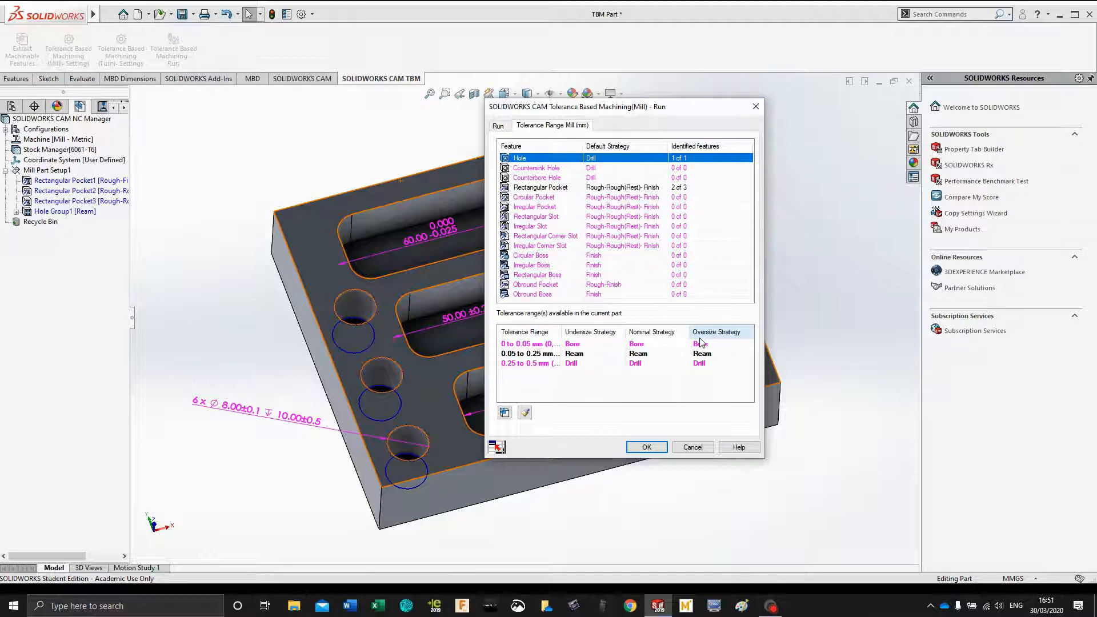
left_click_drag(672, 107, 737, 75)
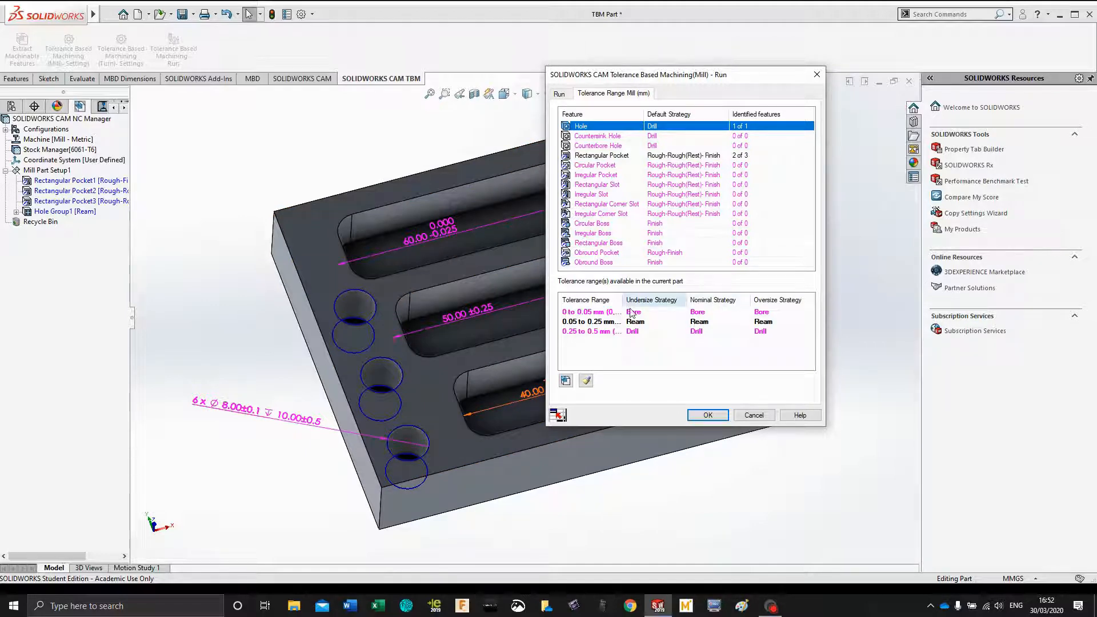
left_click_drag(746, 83, 822, 83)
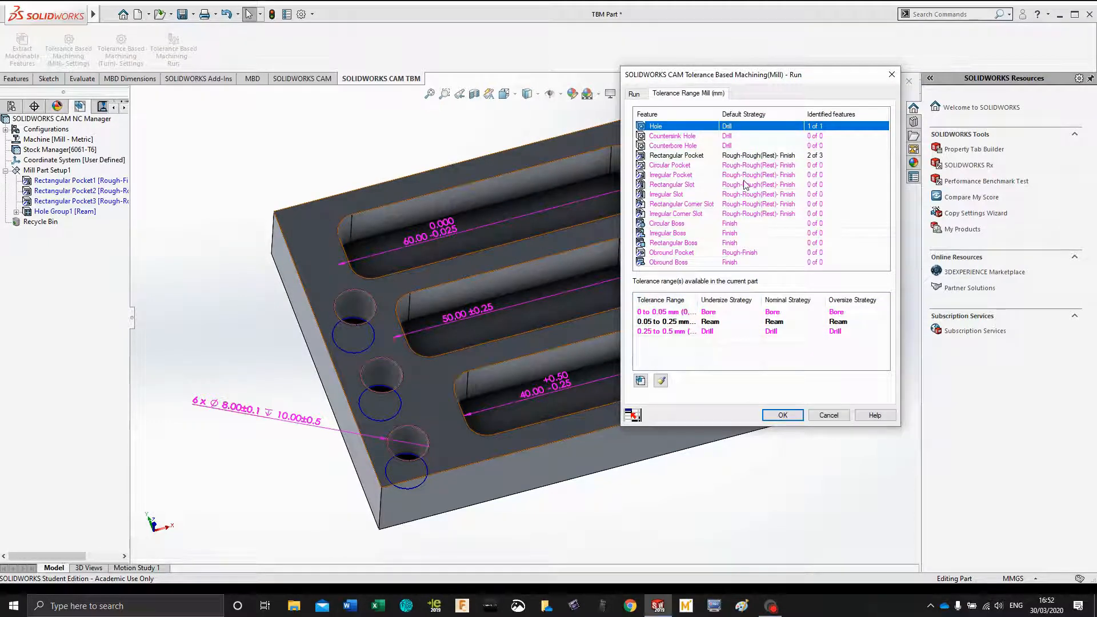
Review the rectangular pocket strategies for the 0 to 0.05 mm and 0.05 to 0.5 mm ranges, and run tolerance-based machining.
left_click(663, 158)
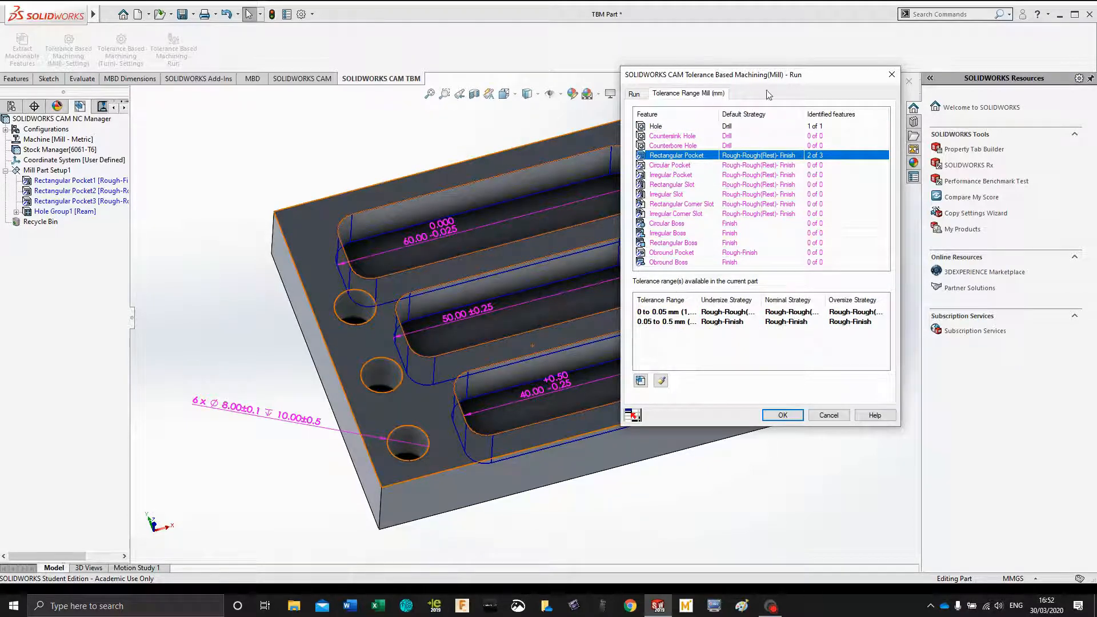
left_click_drag(819, 75, 863, 42)
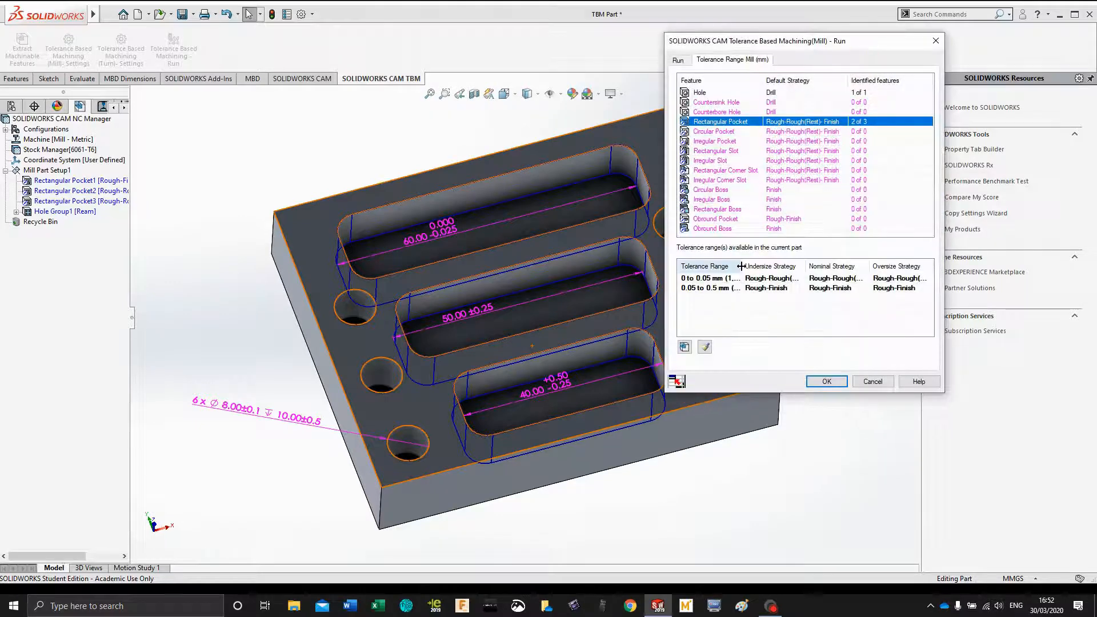
left_click_drag(742, 265, 766, 262)
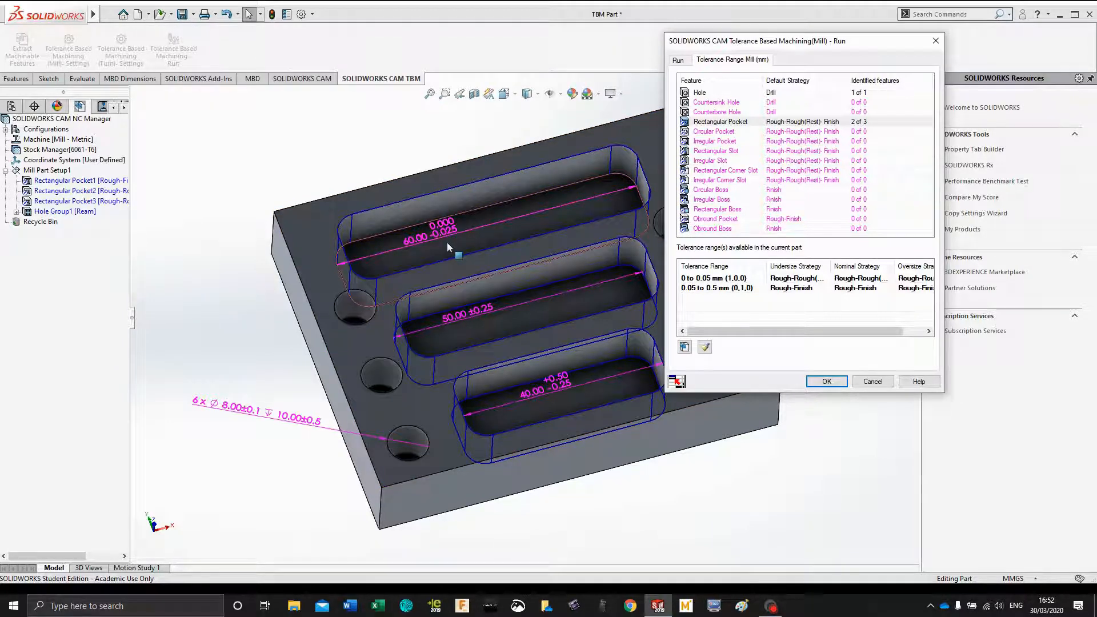
left_click(825, 278)
left_click_drag(834, 267, 871, 265)
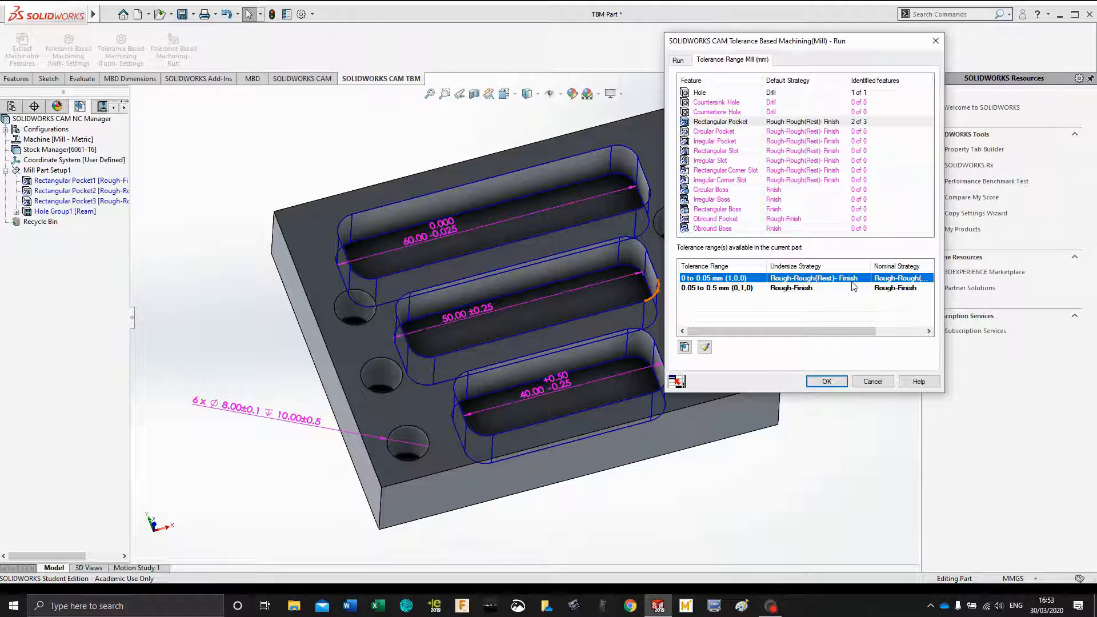
left_click_drag(871, 267, 861, 267)
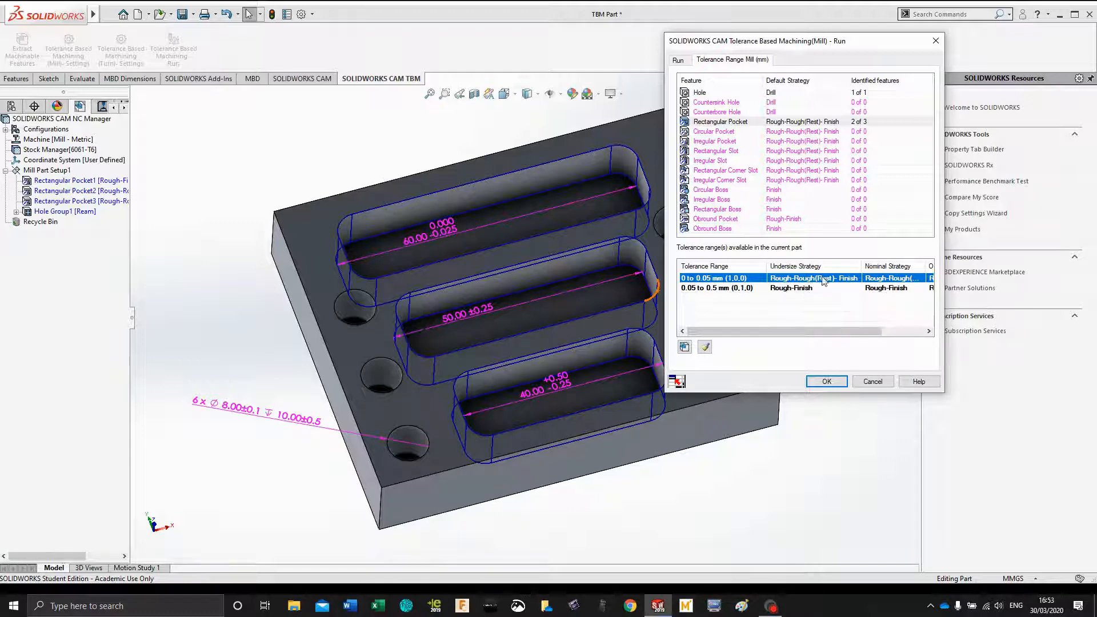
left_click(716, 287)
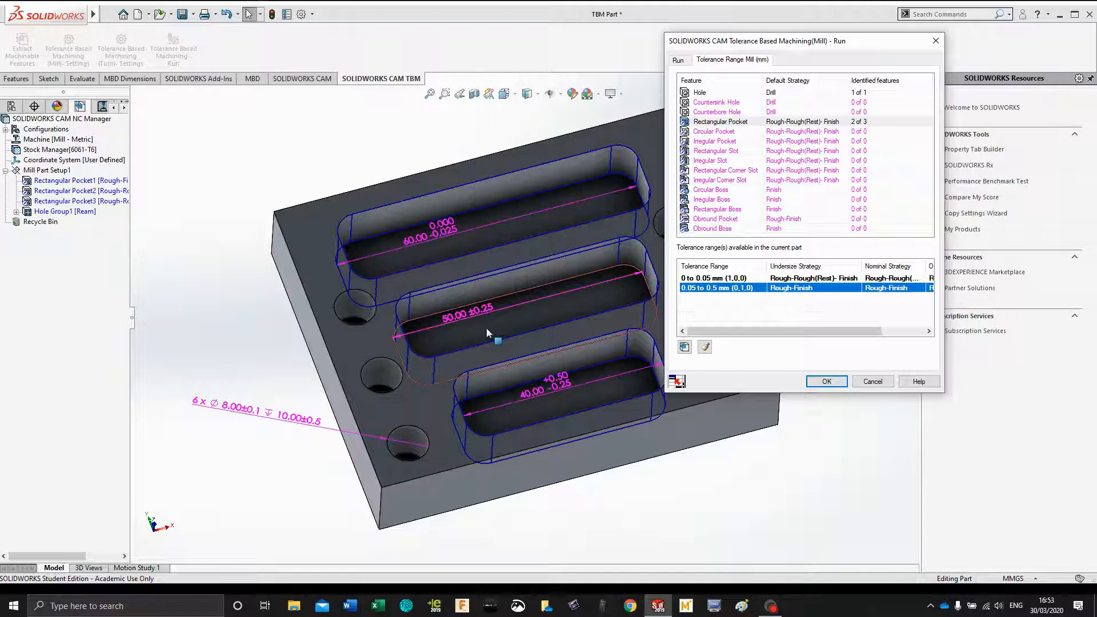
left_click(761, 292)
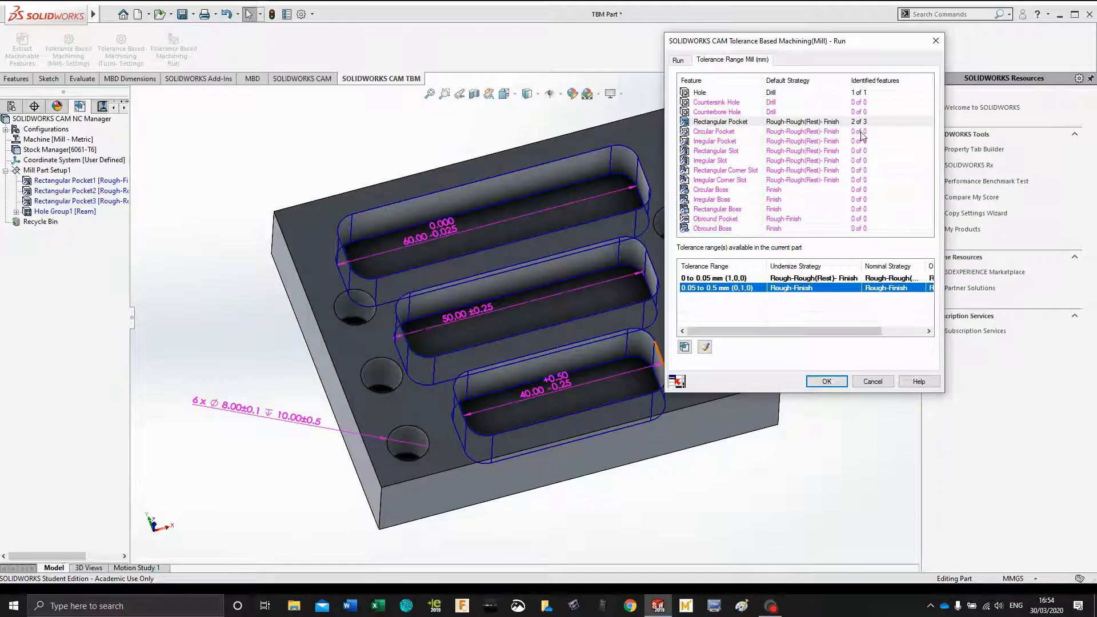
left_click(827, 382)
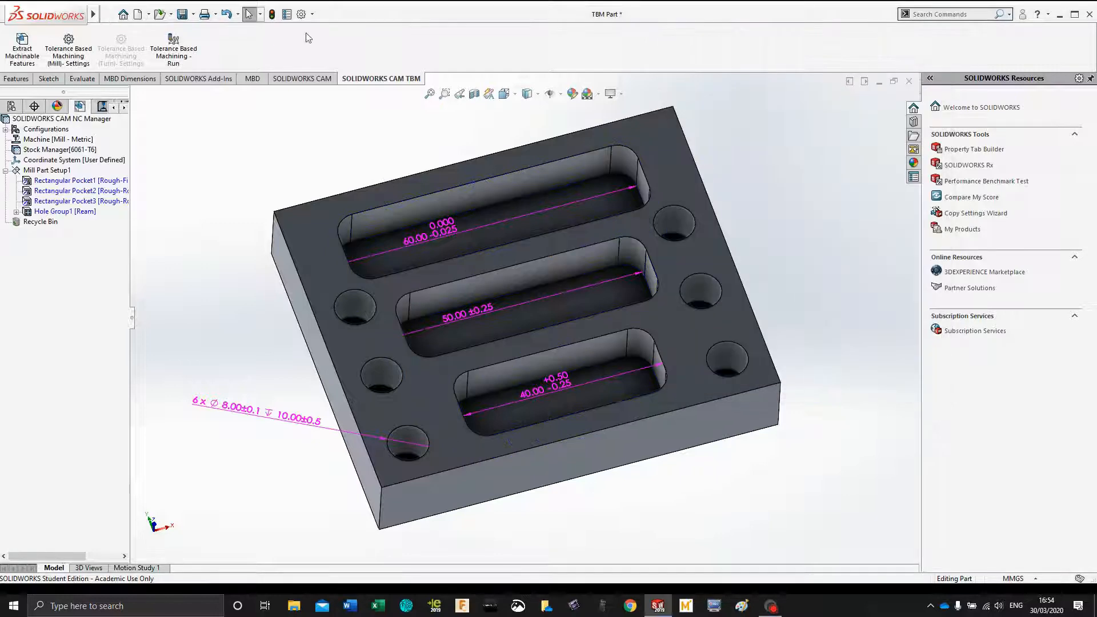
Open the mill Tolerance Based Machining settings and select the rectangular pocket feature's millimetre tolerance ranges.
left_click(64, 62)
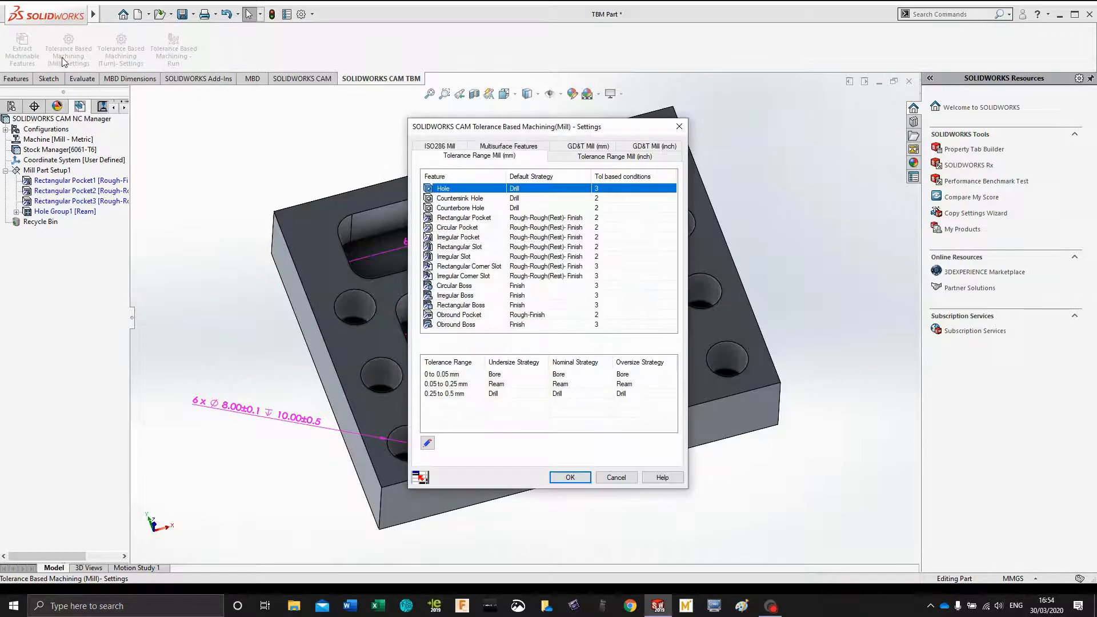
left_click(455, 221)
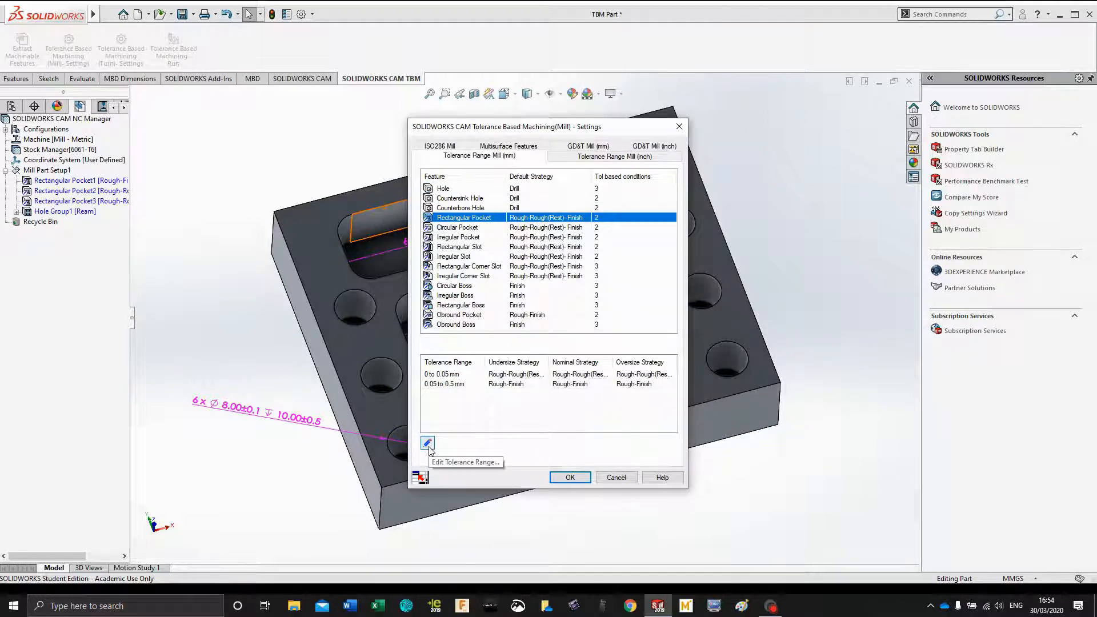
Try to add a 0.75 mm limit to the rectangular pocket's tolerance range.
left_click(428, 443)
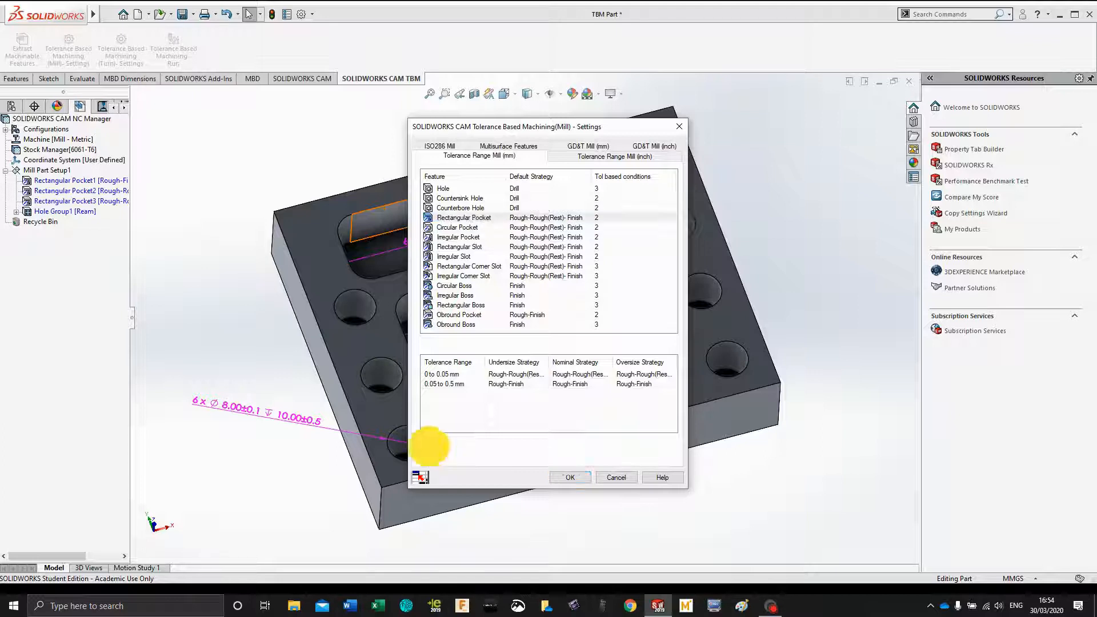
left_click_drag(500, 368, 474, 369)
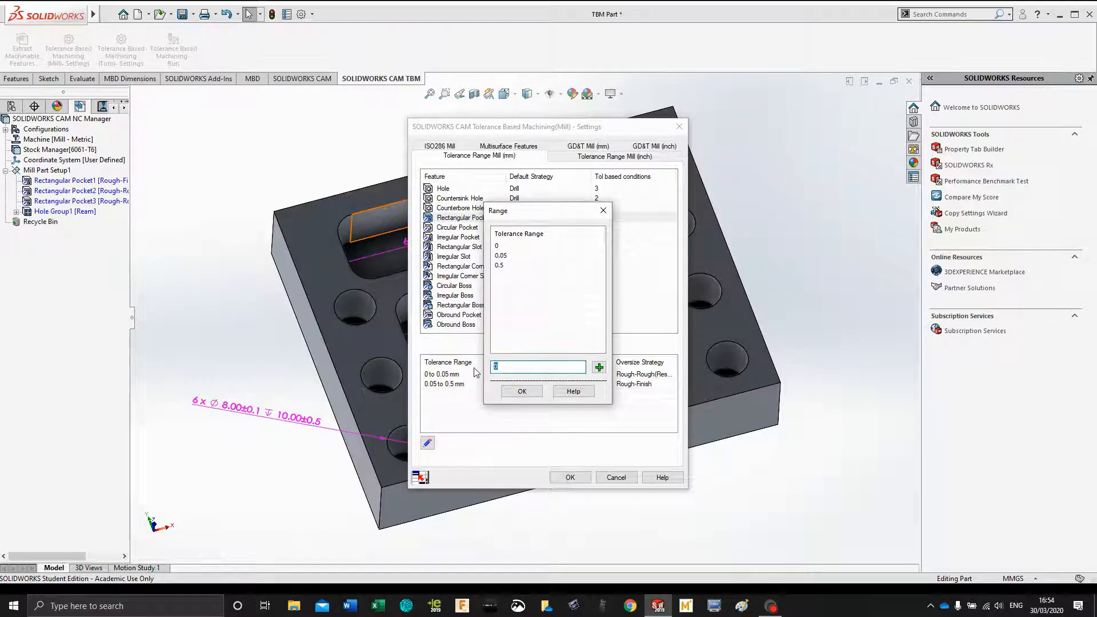
type("0.75")
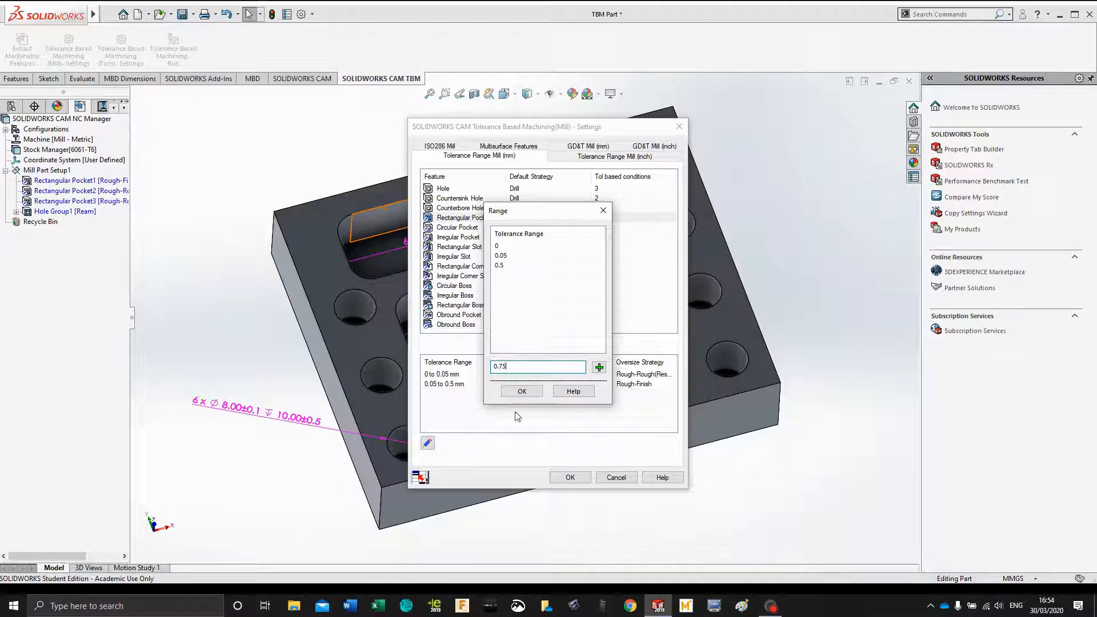
left_click(522, 393)
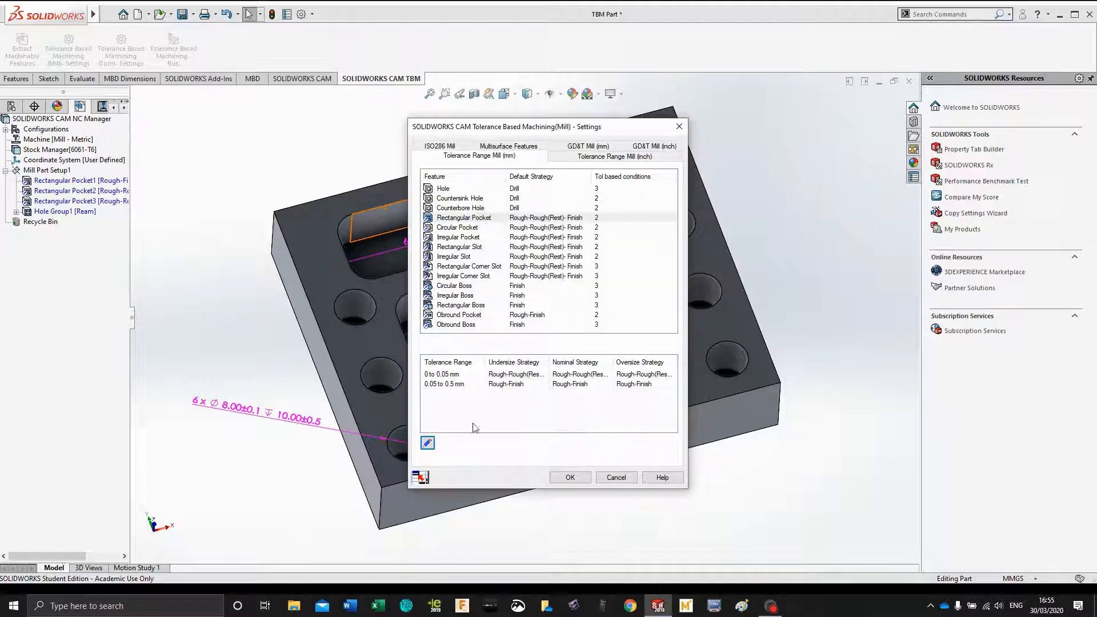
Add 0.75 to the rectangular pocket's range limits to create a 0.5 to 0.75 mm tolerance range.
left_click(428, 443)
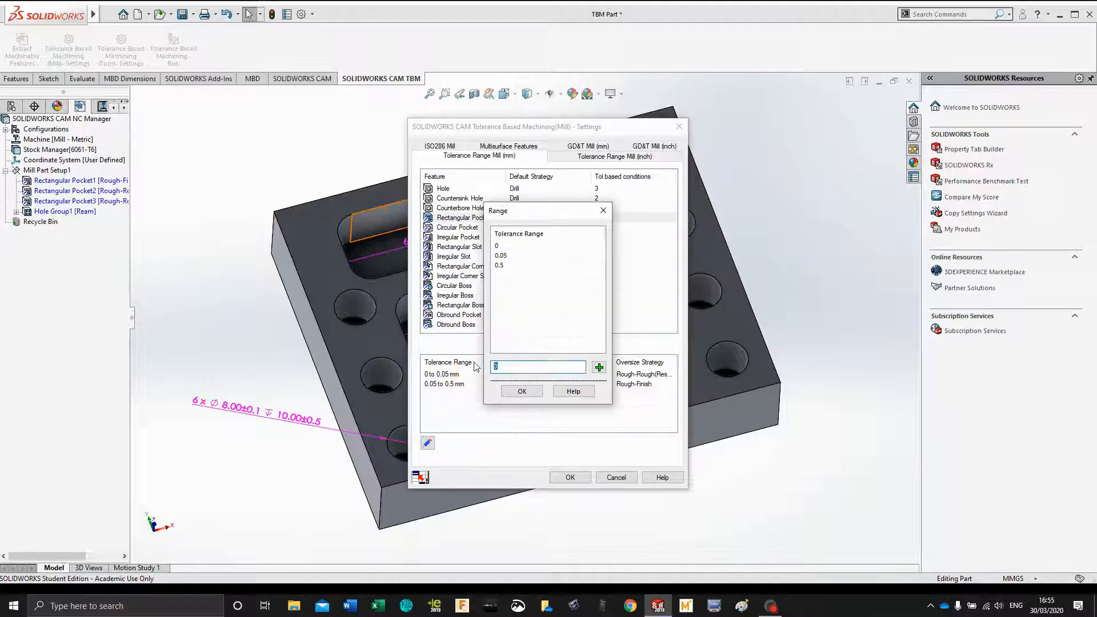
type("0.75")
left_click(599, 367)
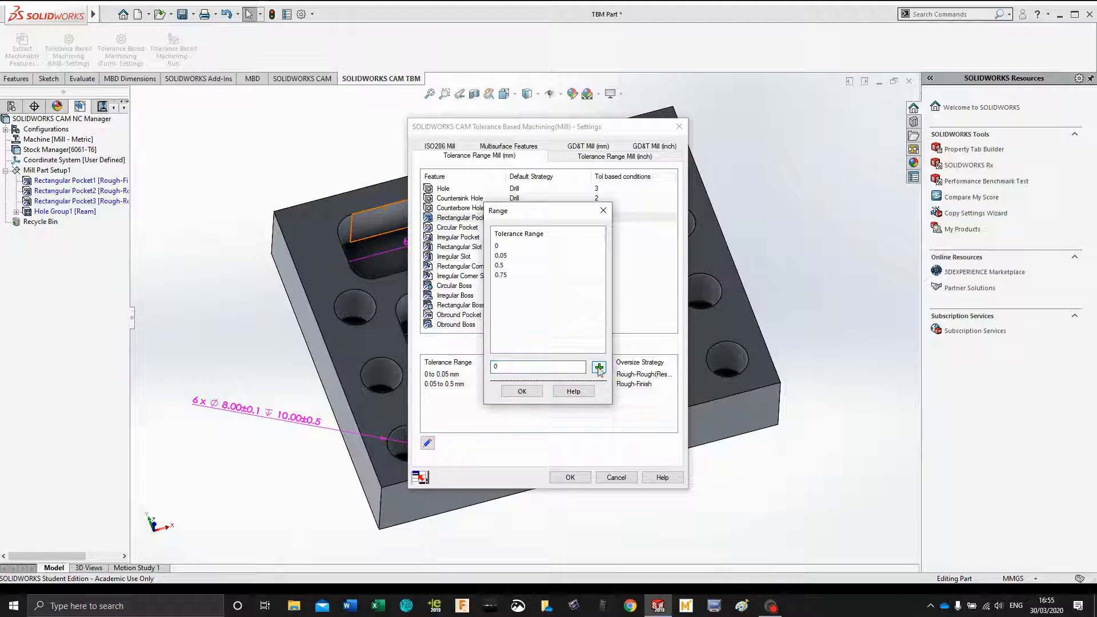
left_click(522, 392)
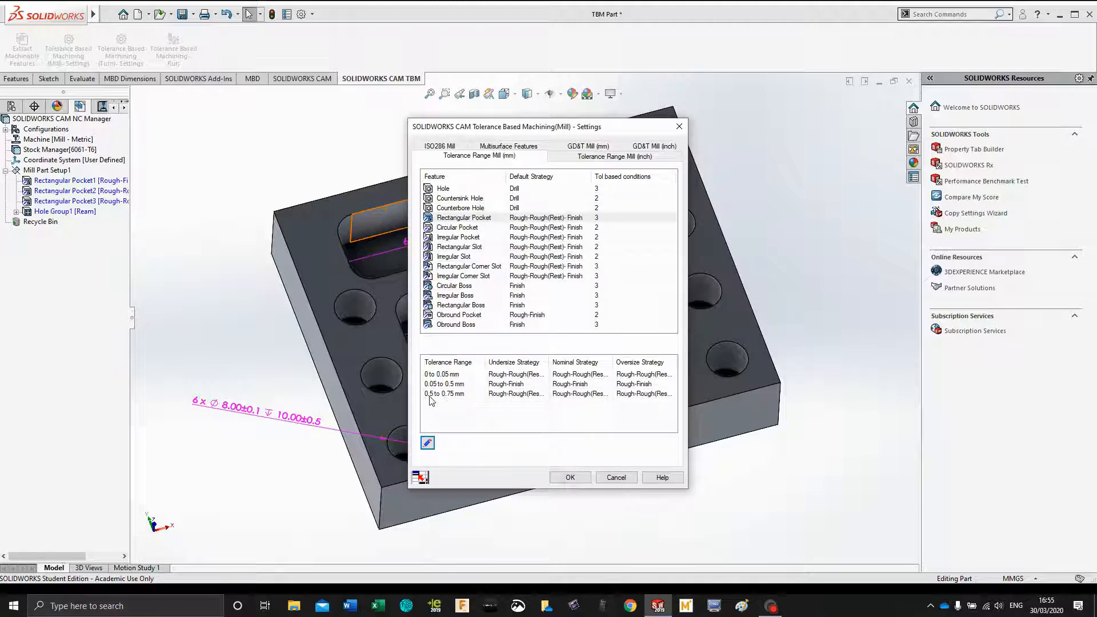
Set the undersize strategy of the rectangular pocket's 0.5 to 0.75 mm range to Rough and save the settings.
left_click(507, 395)
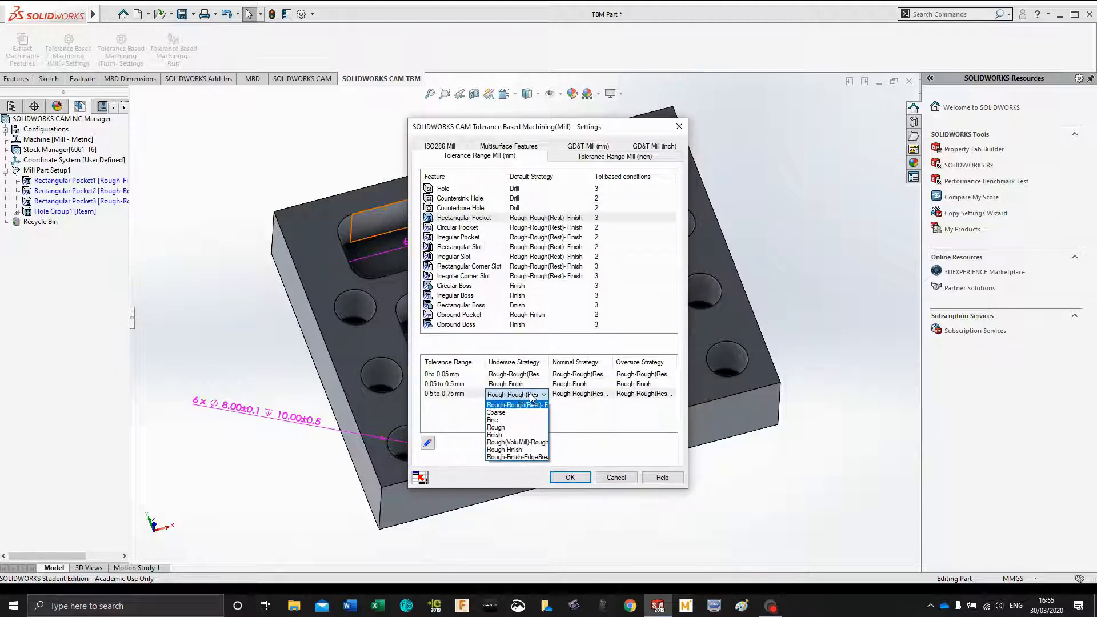
left_click(514, 429)
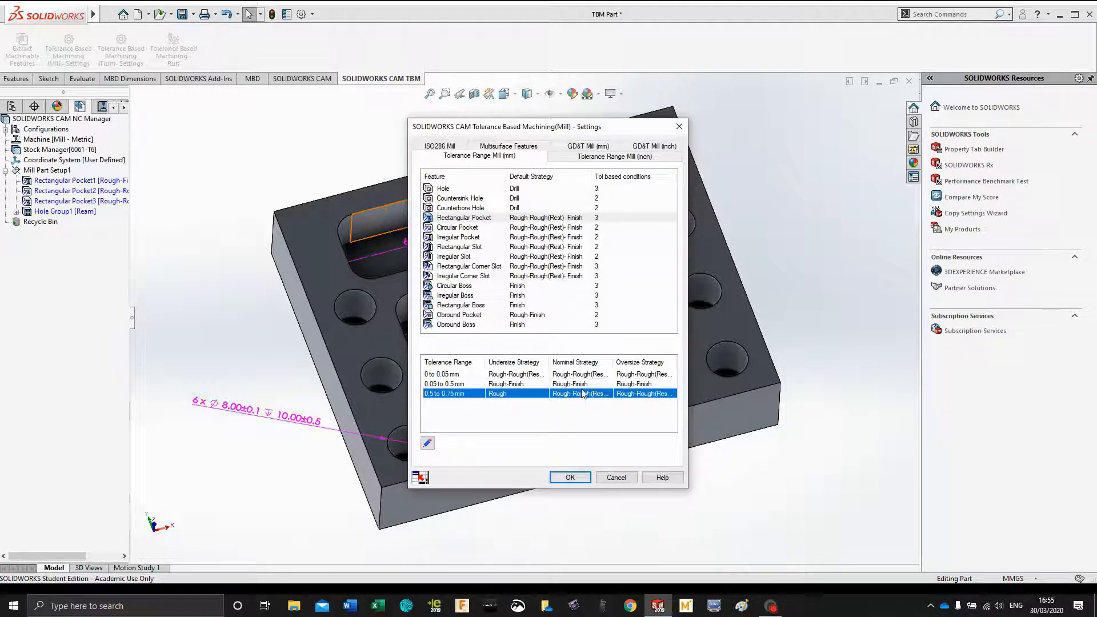
left_click(570, 477)
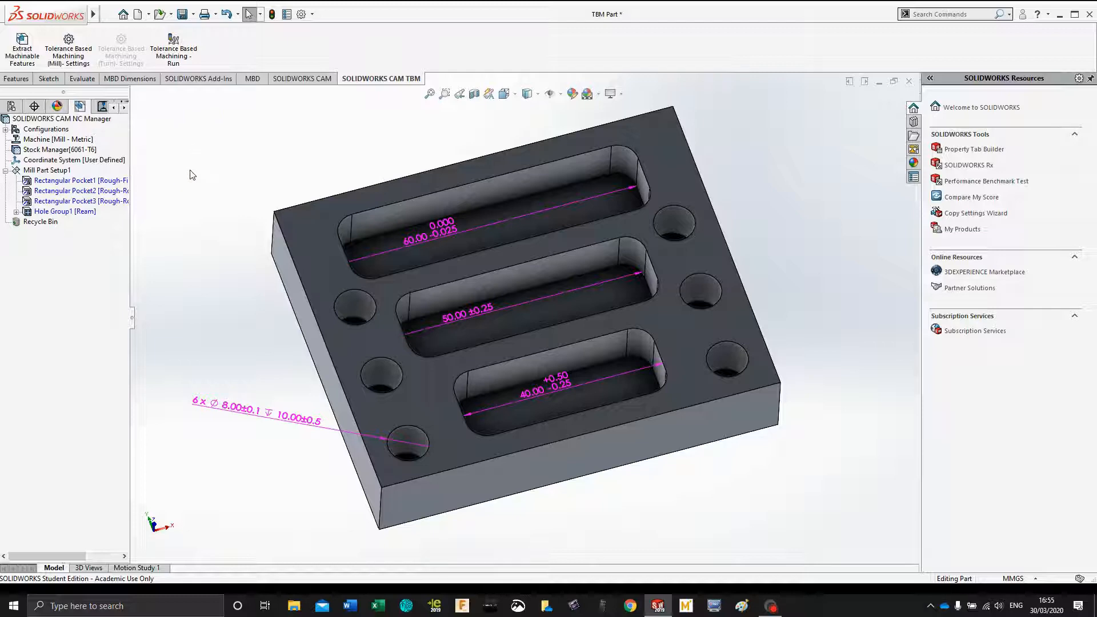
Review the hole and rectangular pocket tolerance ranges and strategies, then run Tolerance Based Machining on the part.
left_click(167, 49)
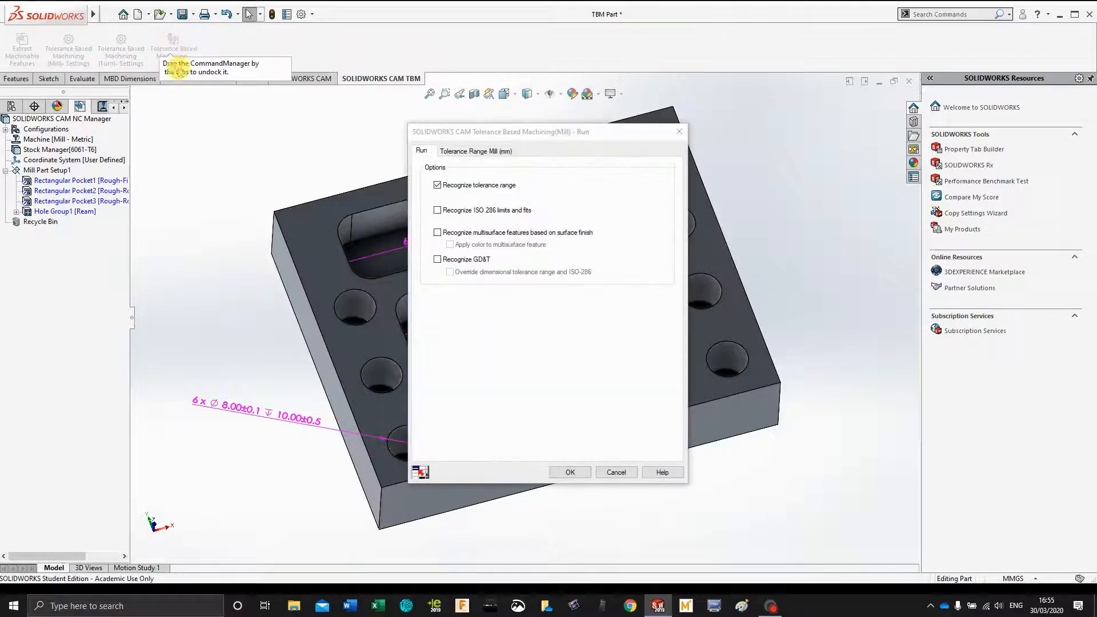
left_click(453, 152)
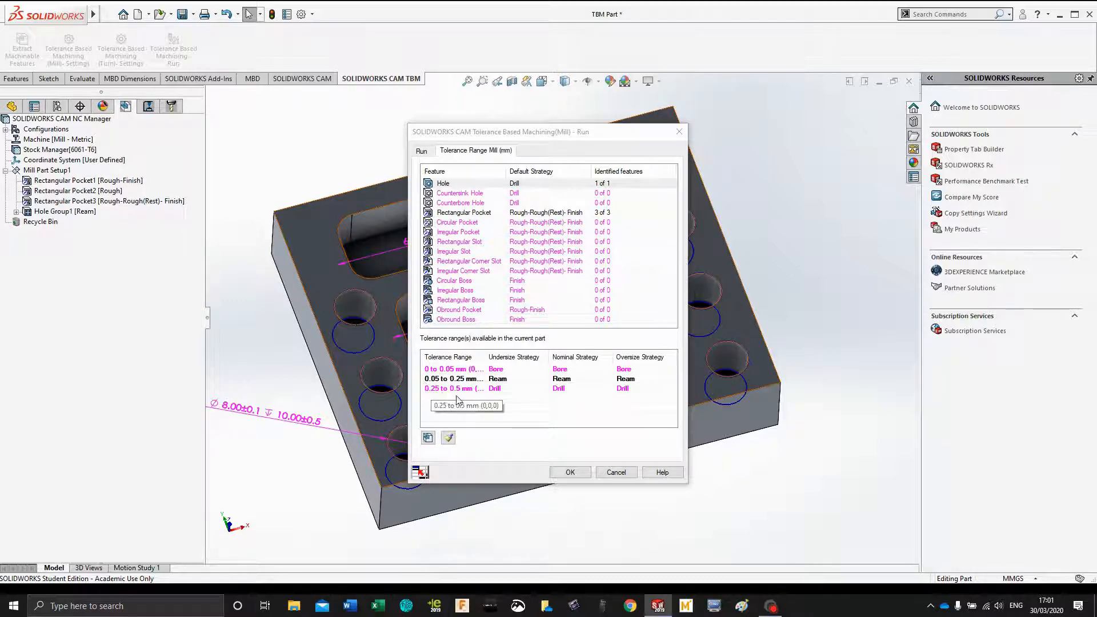
left_click(461, 212)
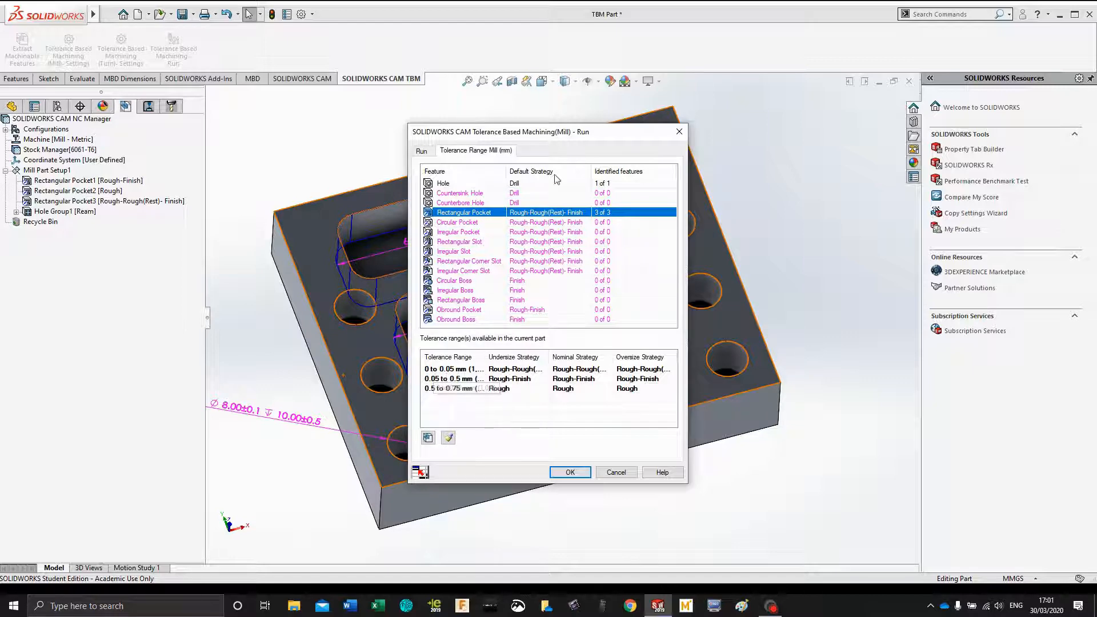
left_click_drag(605, 130, 724, 84)
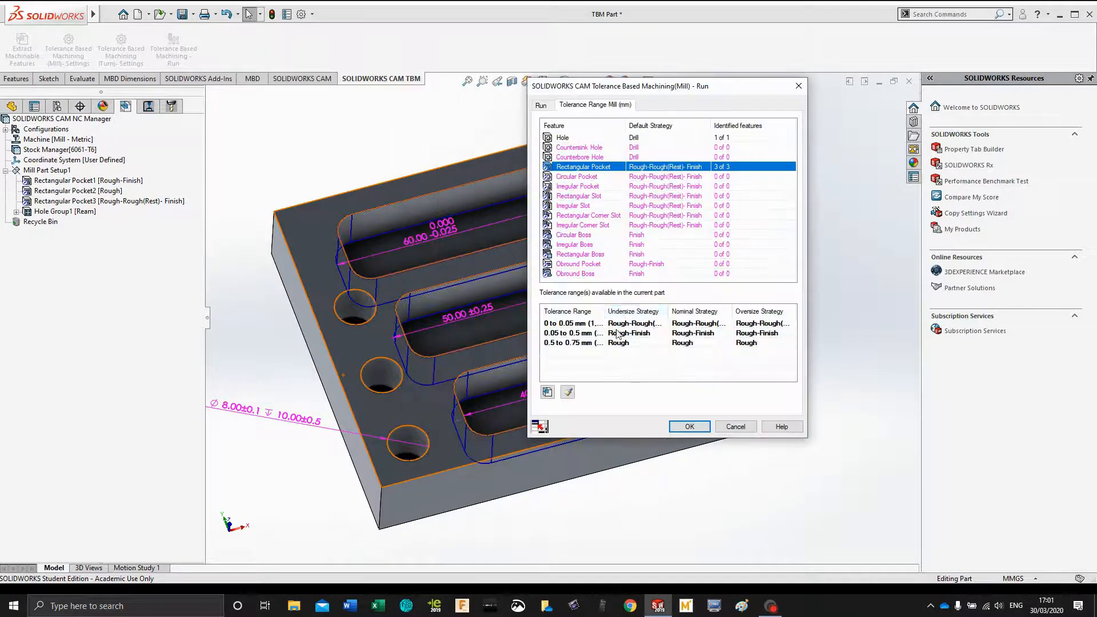
double_click(669, 311)
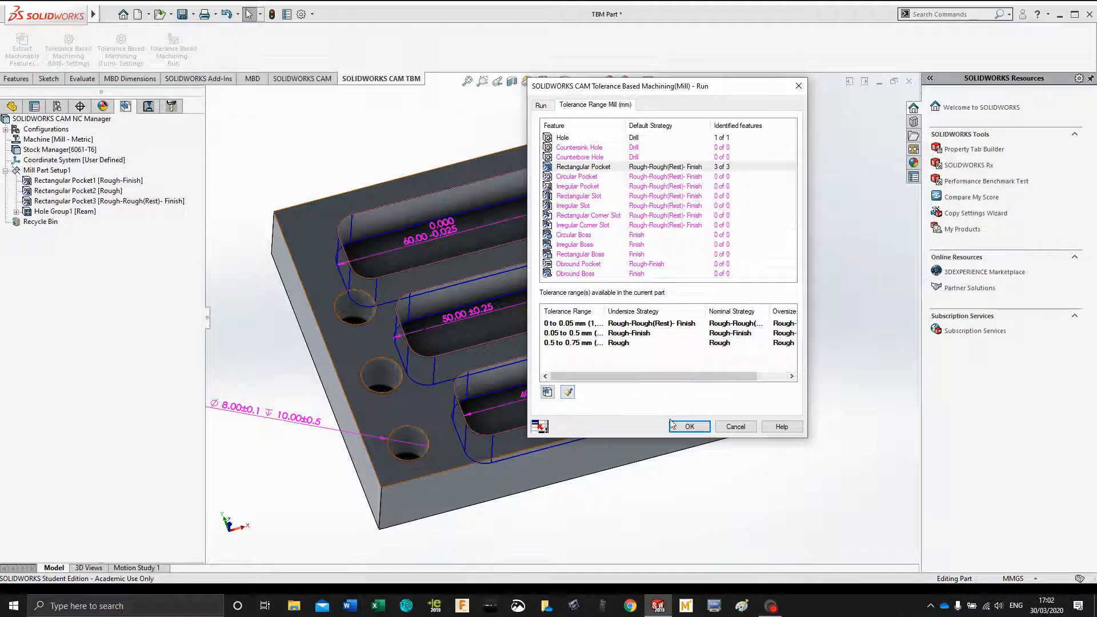
left_click(689, 426)
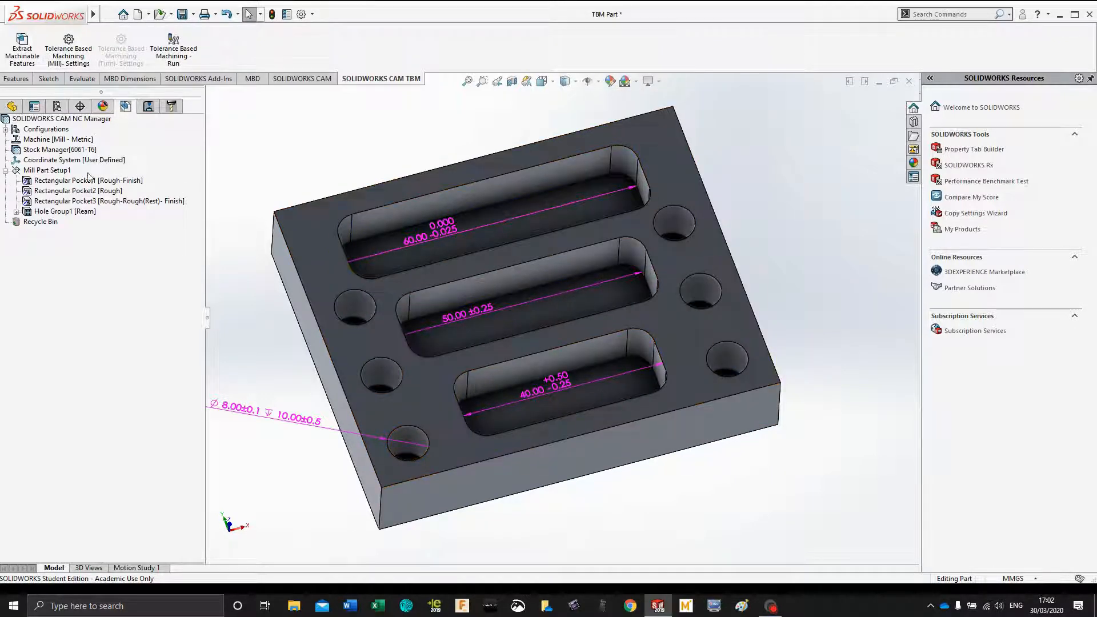
Regenerate the operation plan for Mill Part Setup1 and generate the toolpaths for its operations.
right_click(43, 172)
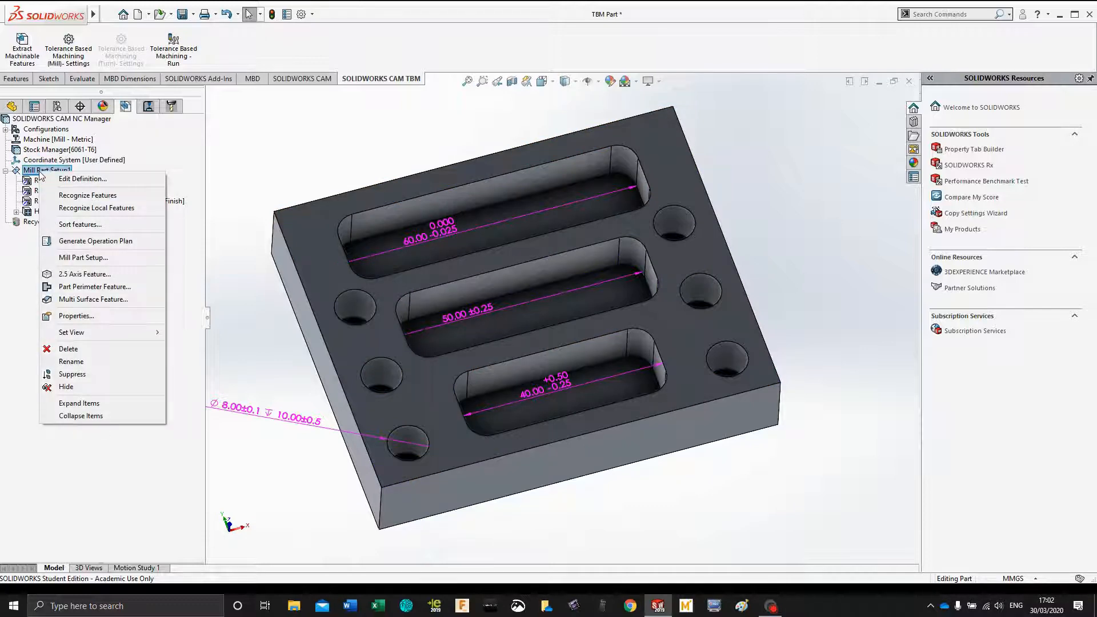
left_click(73, 242)
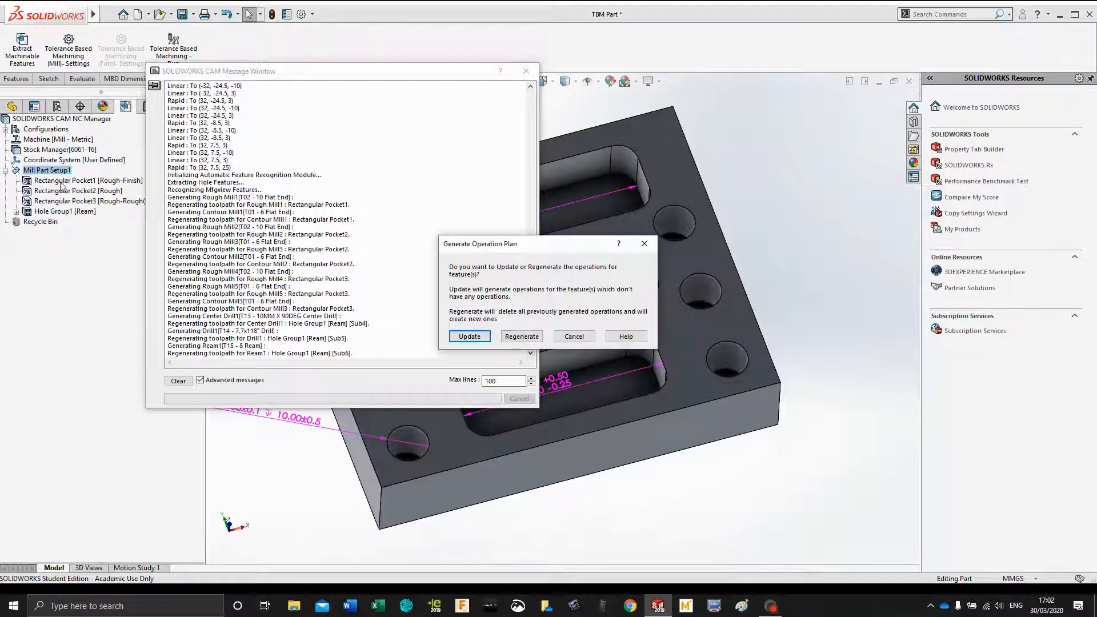
left_click(513, 337)
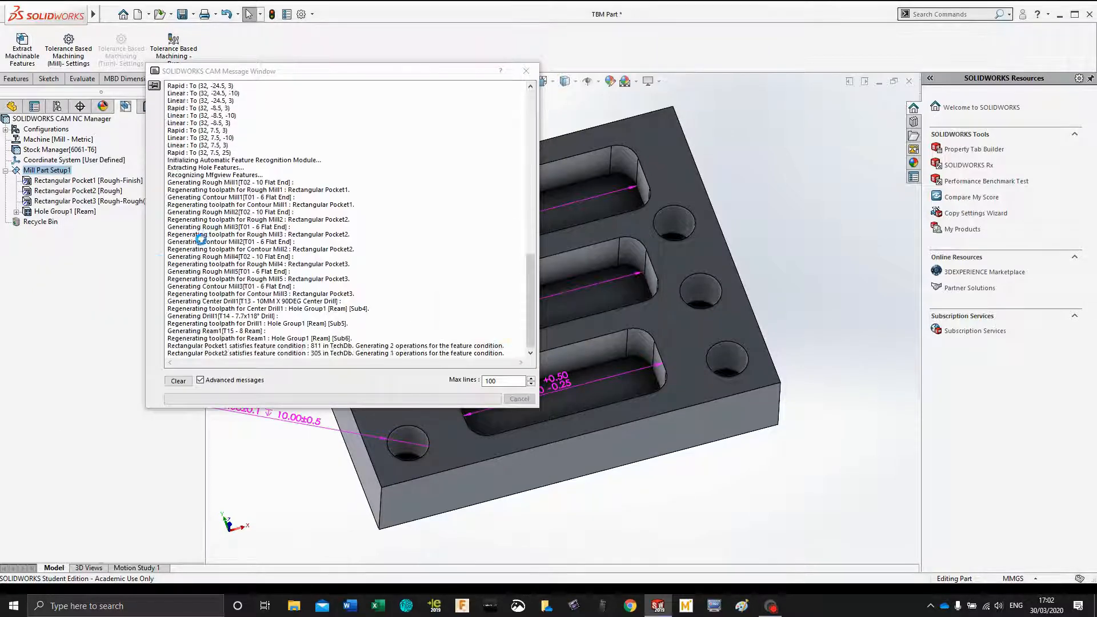
right_click(47, 171)
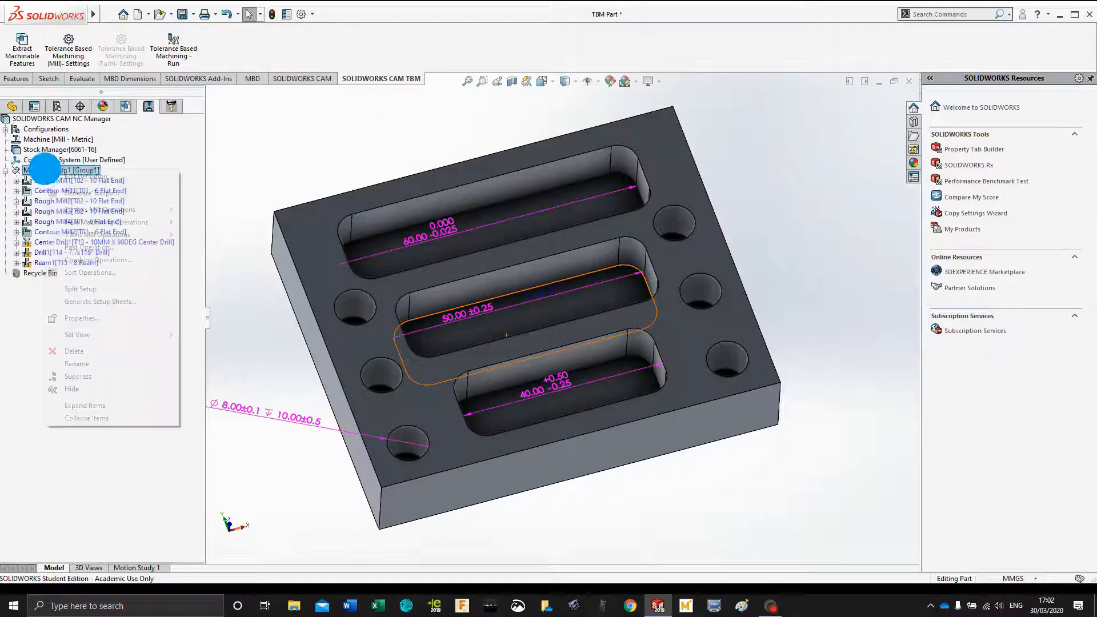
left_click(90, 193)
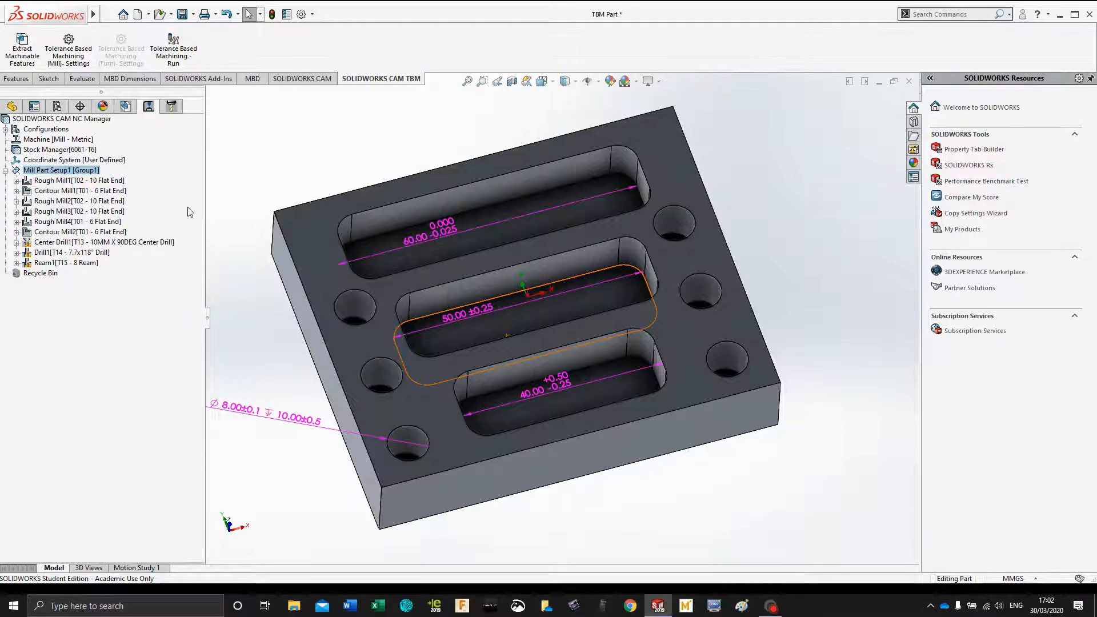
Examine the toolpath of each operation in Mill Part Setup1, from the pocket roughing and contour passes to the centre drill, drill and ream.
left_click(40, 171)
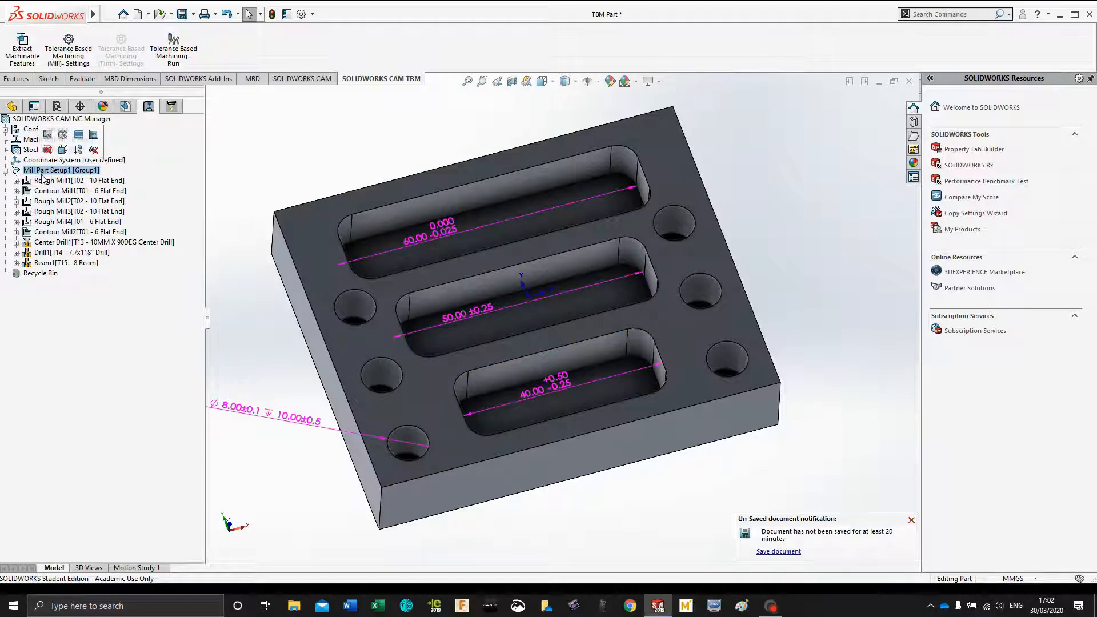
left_click(45, 181)
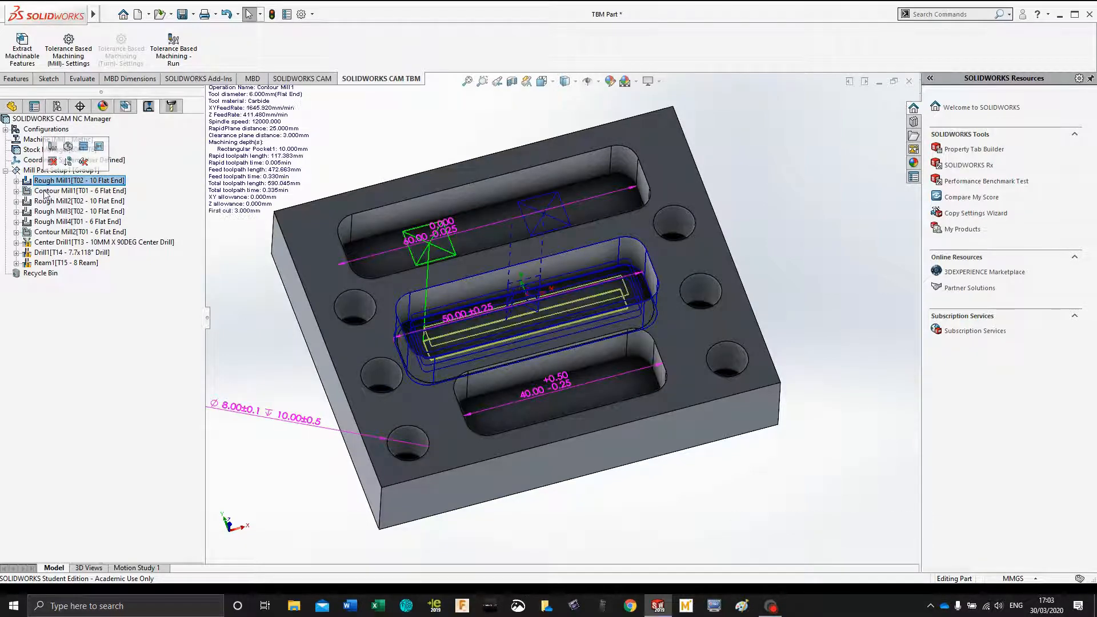
left_click(45, 192)
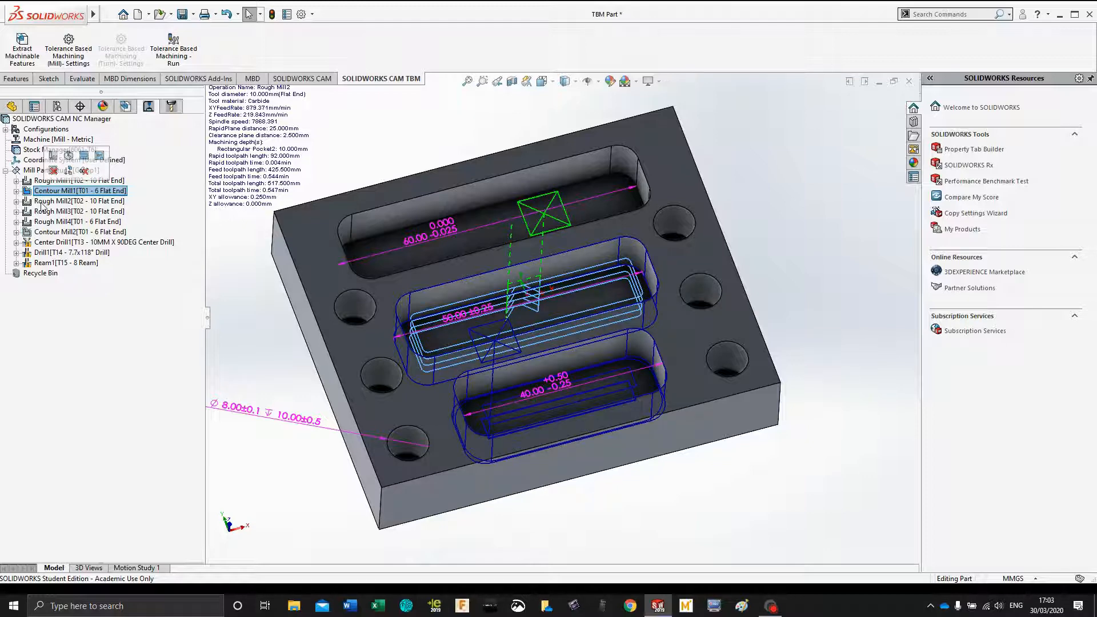
left_click(43, 203)
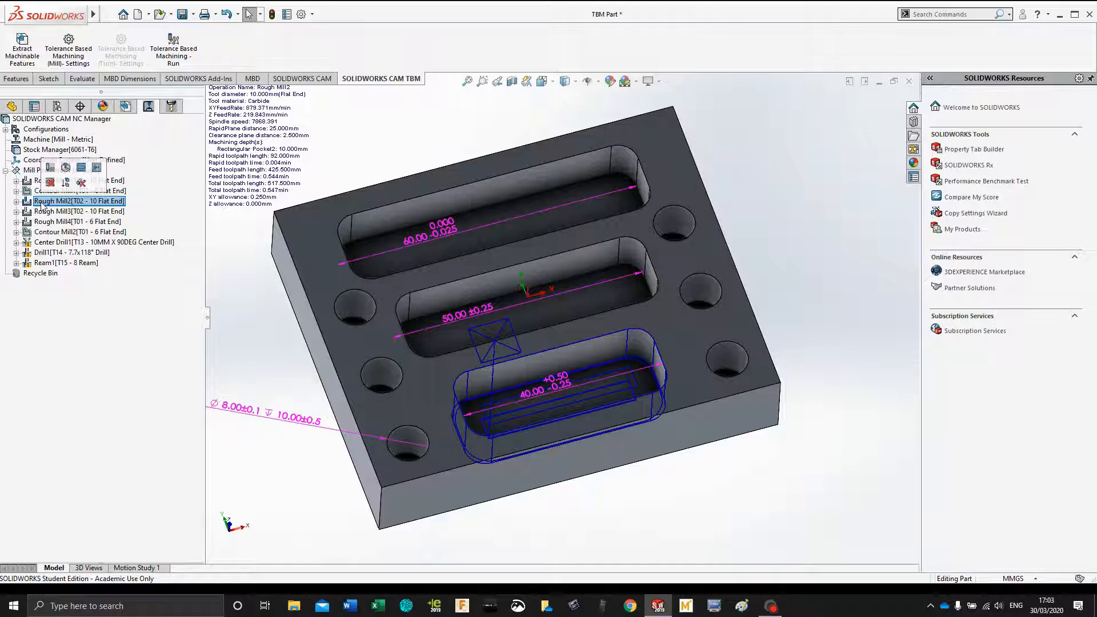
left_click(43, 203)
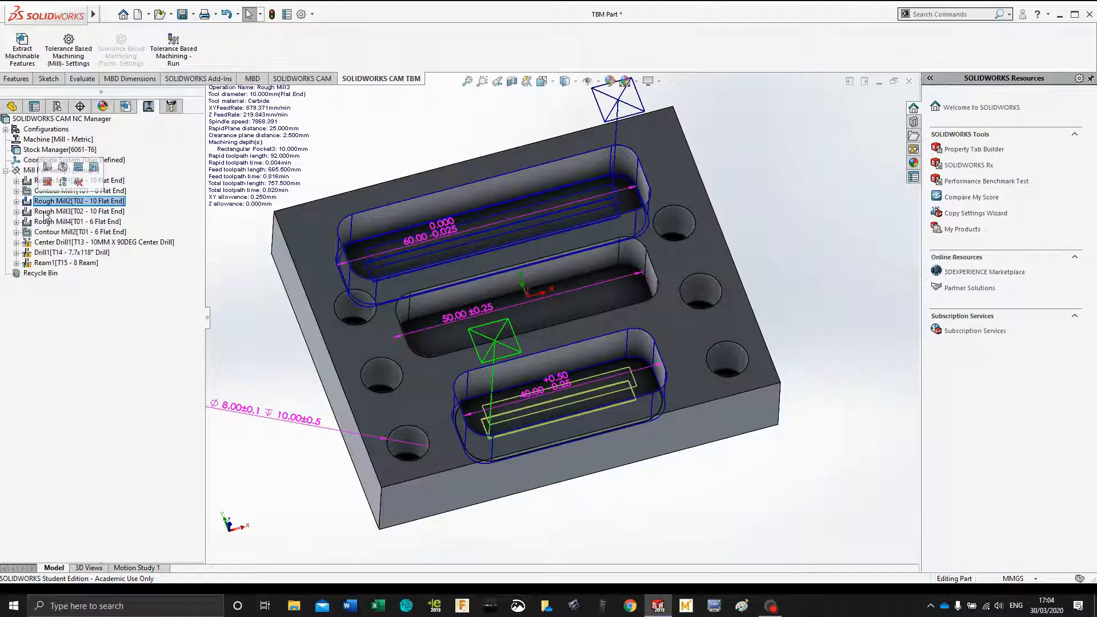
left_click(46, 212)
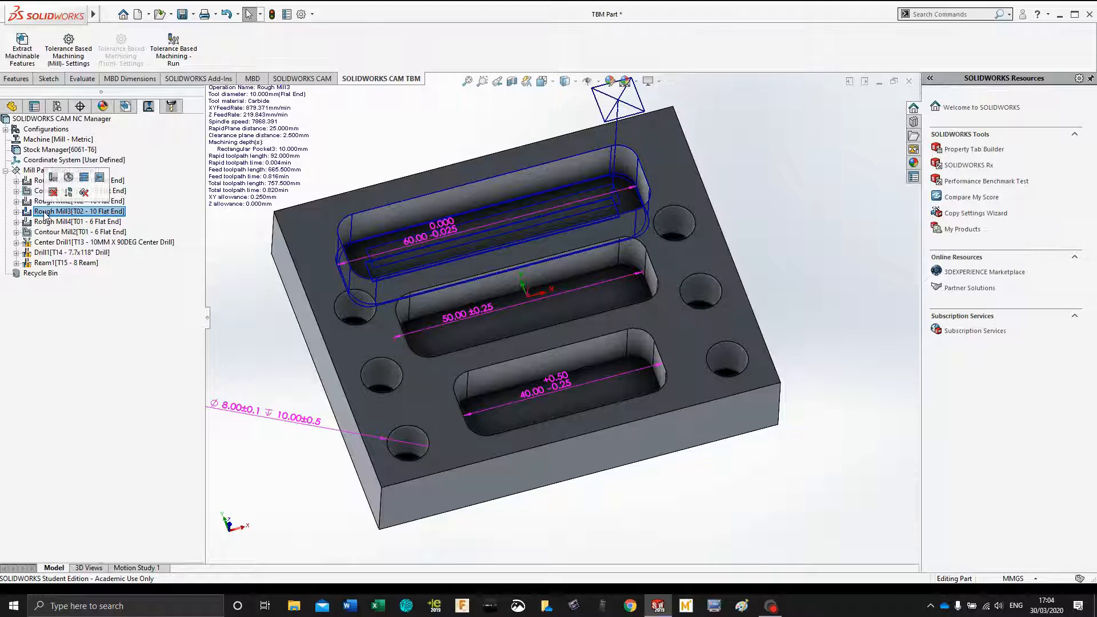
left_click(48, 223)
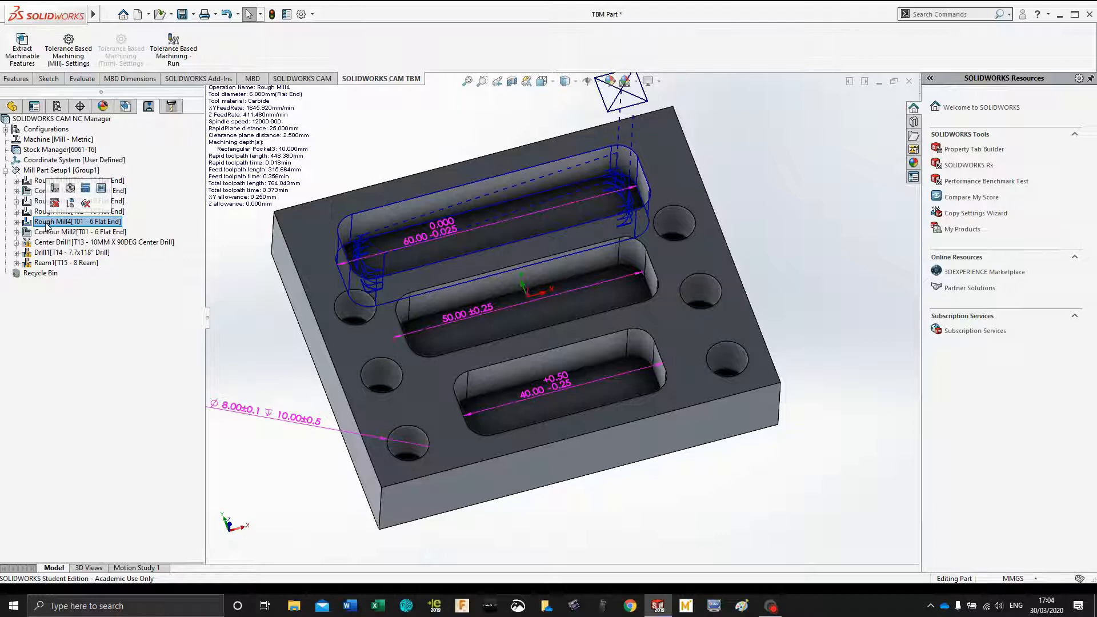
left_click(51, 233)
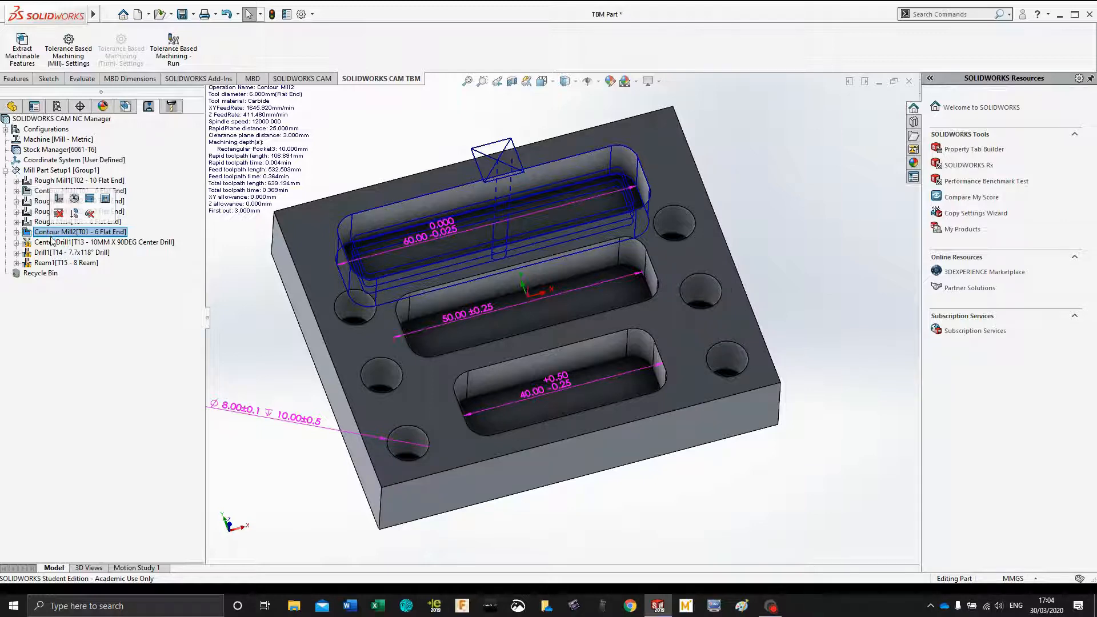
left_click(52, 244)
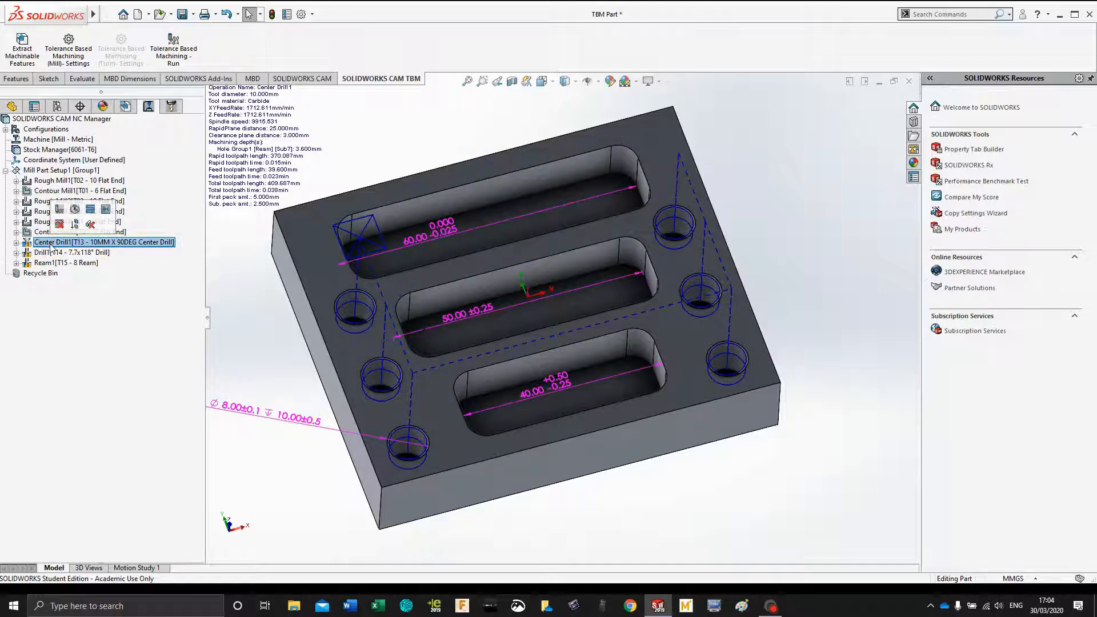
left_click(51, 253)
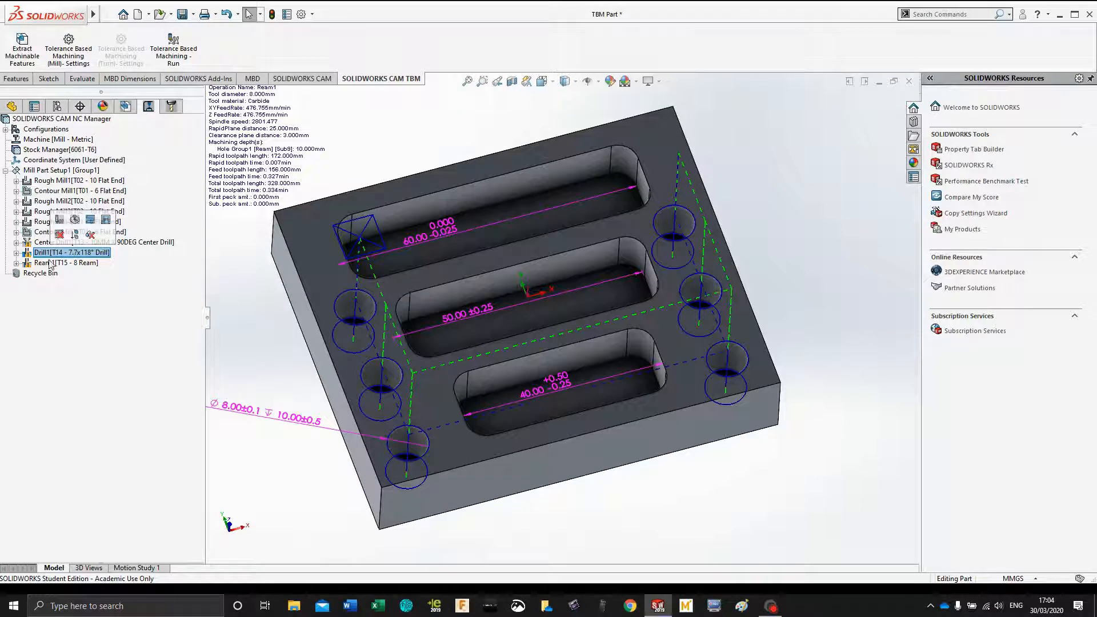
left_click(51, 264)
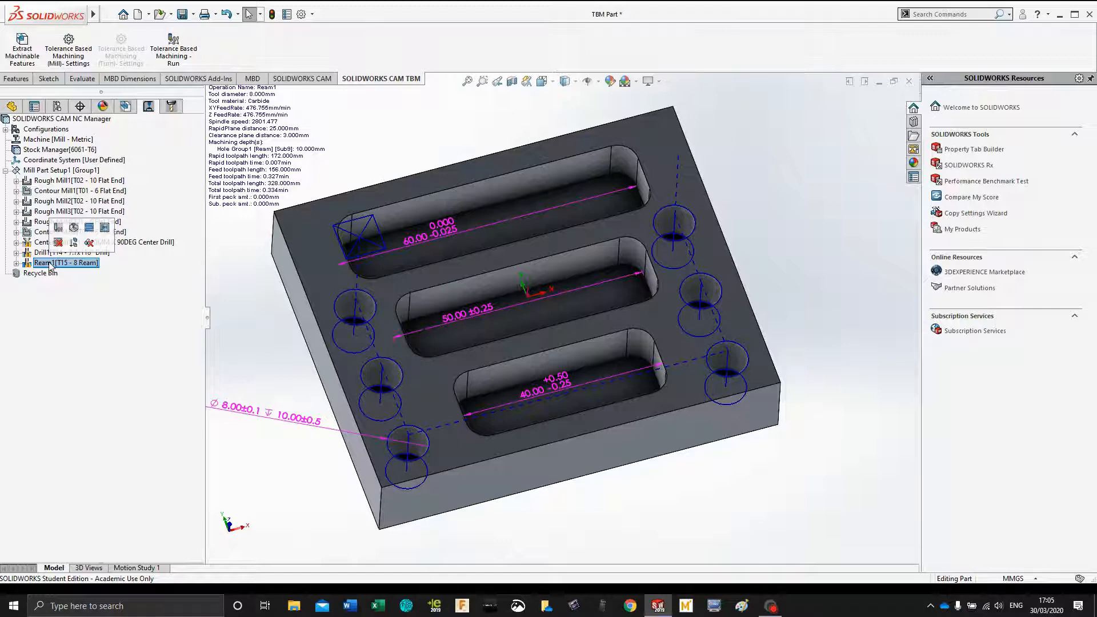
Simulate the toolpaths of Mill Part Setup1 through to the end of the final operation.
right_click(36, 172)
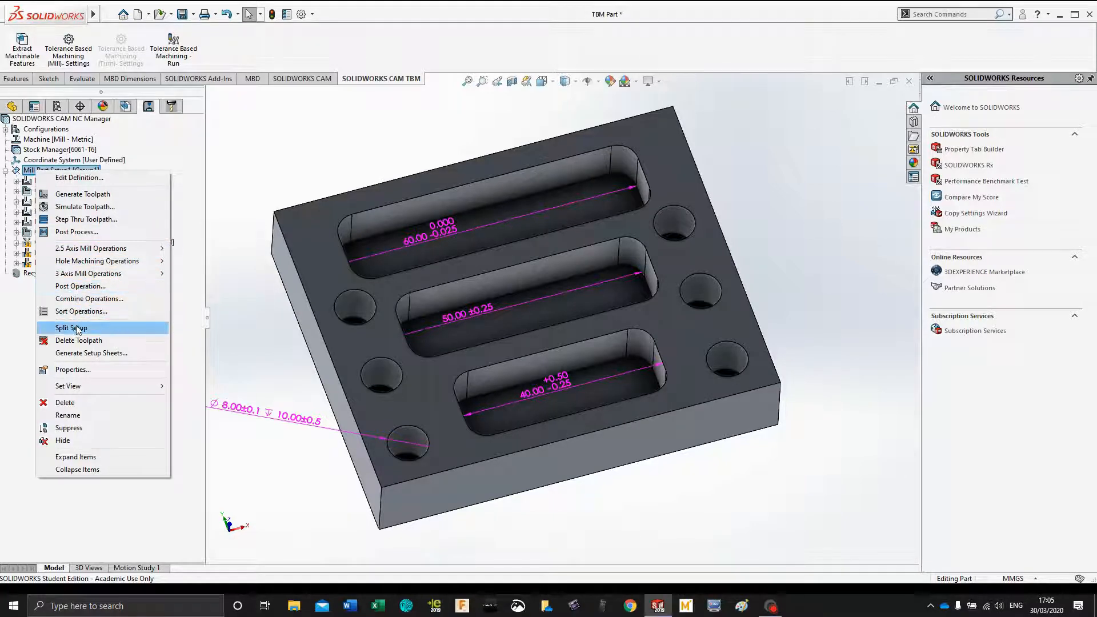
left_click(85, 208)
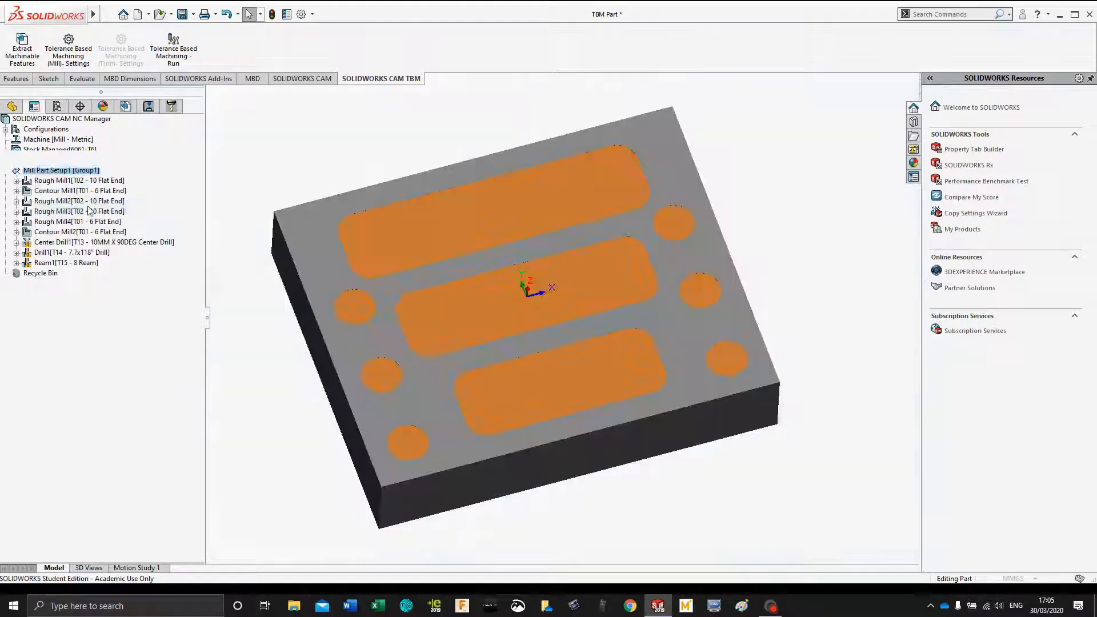
left_click_drag(151, 231, 97, 233)
left_click(74, 207)
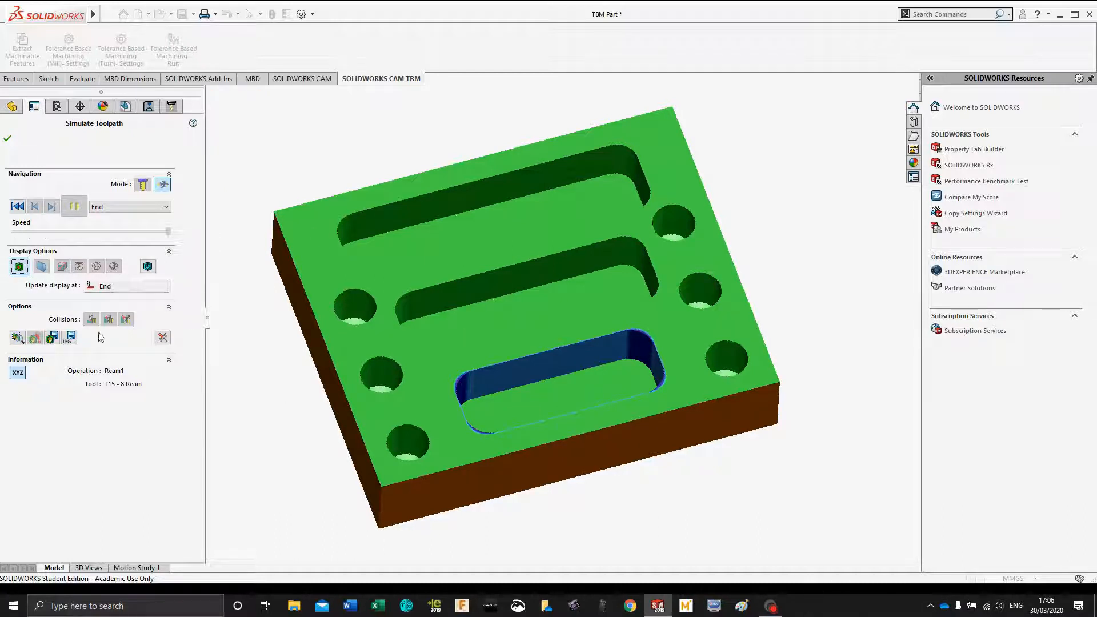
Compare the simulated stock with the colour-coded difference from the design part, then close the toolpath simulation.
left_click(14, 271)
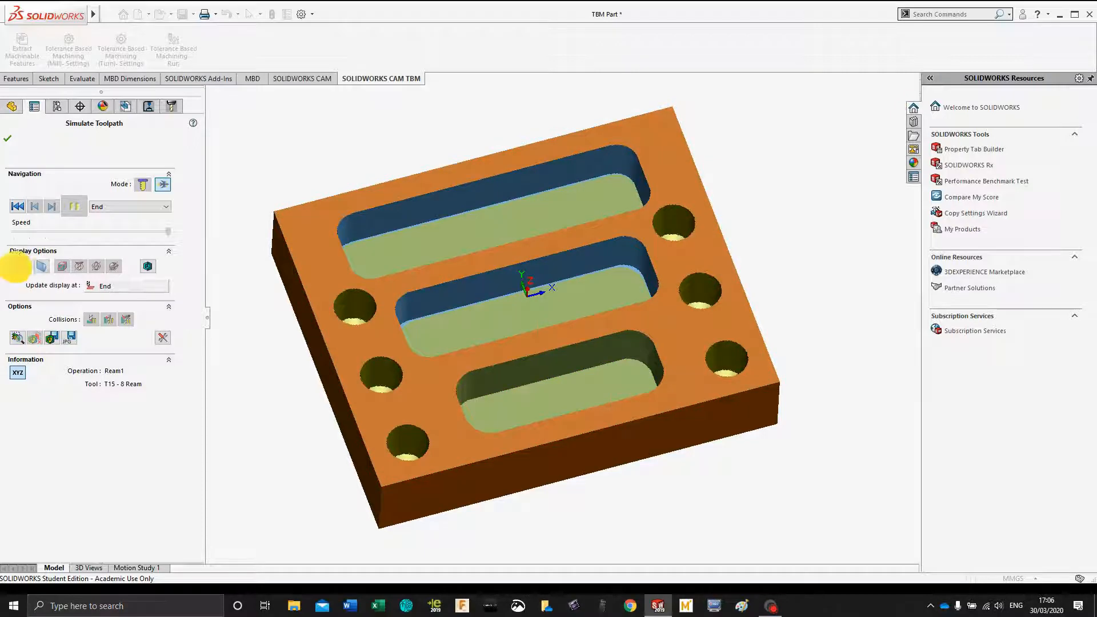
left_click(16, 270)
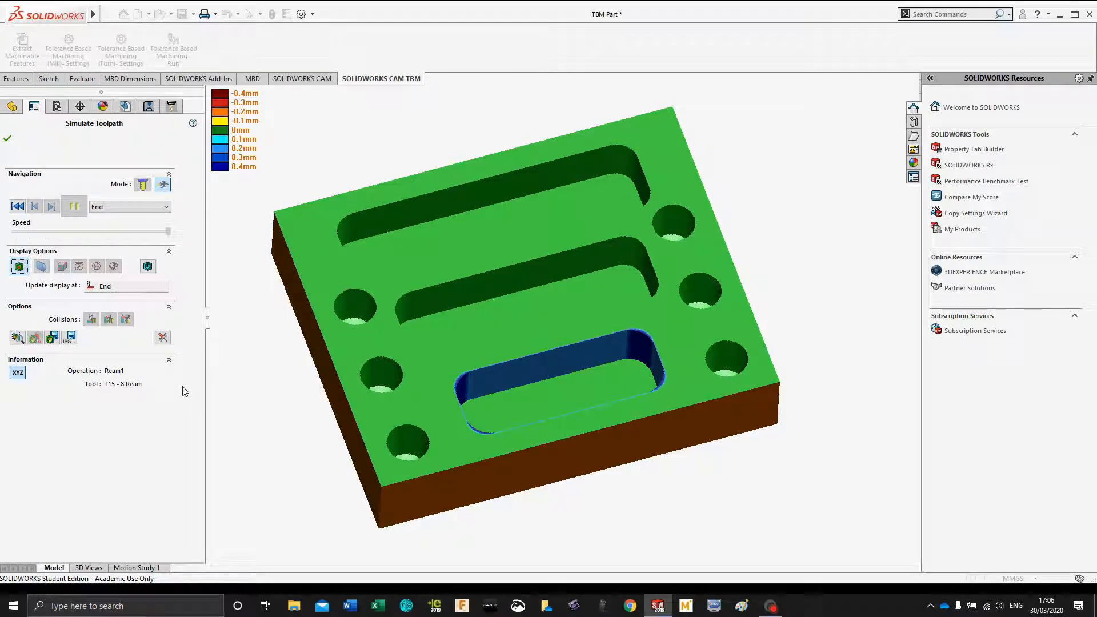
left_click(5, 142)
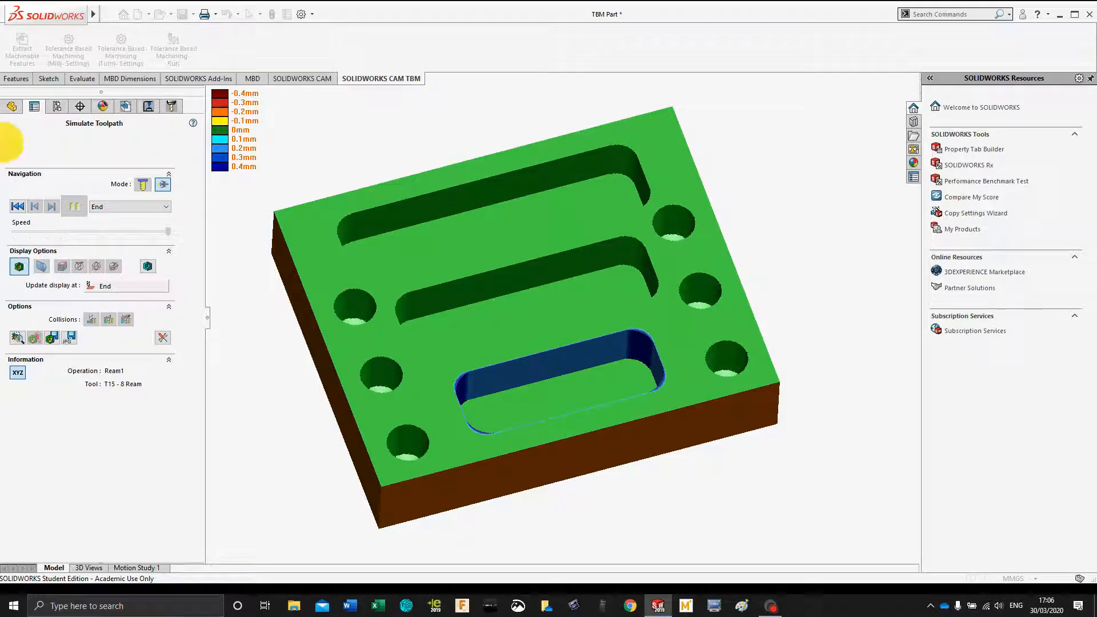